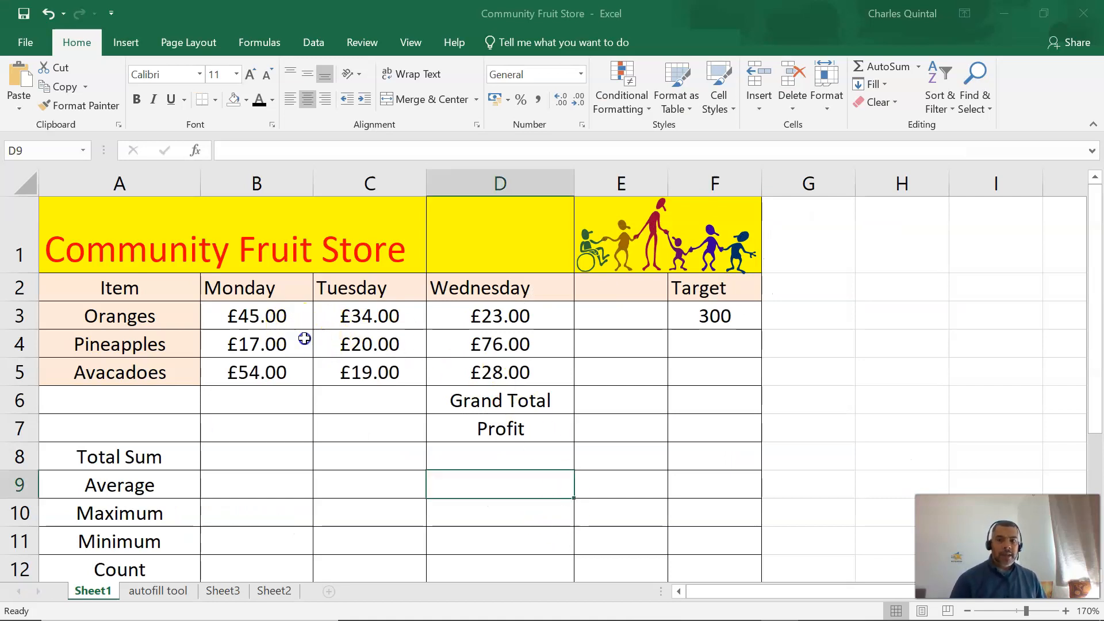
pyautogui.moveTo(279, 314); pyautogui.dragTo(521, 372)
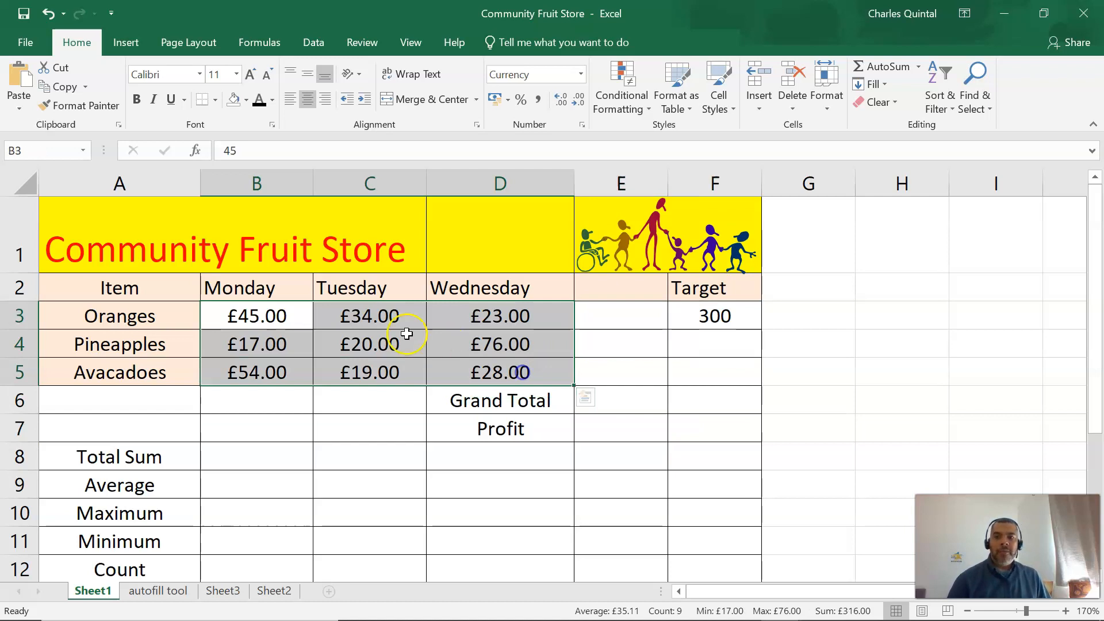
pyautogui.moveTo(204, 248); pyautogui.dragTo(520, 244)
pyautogui.moveTo(491, 288); pyautogui.dragTo(153, 288)
pyautogui.moveTo(276, 314); pyautogui.dragTo(532, 377)
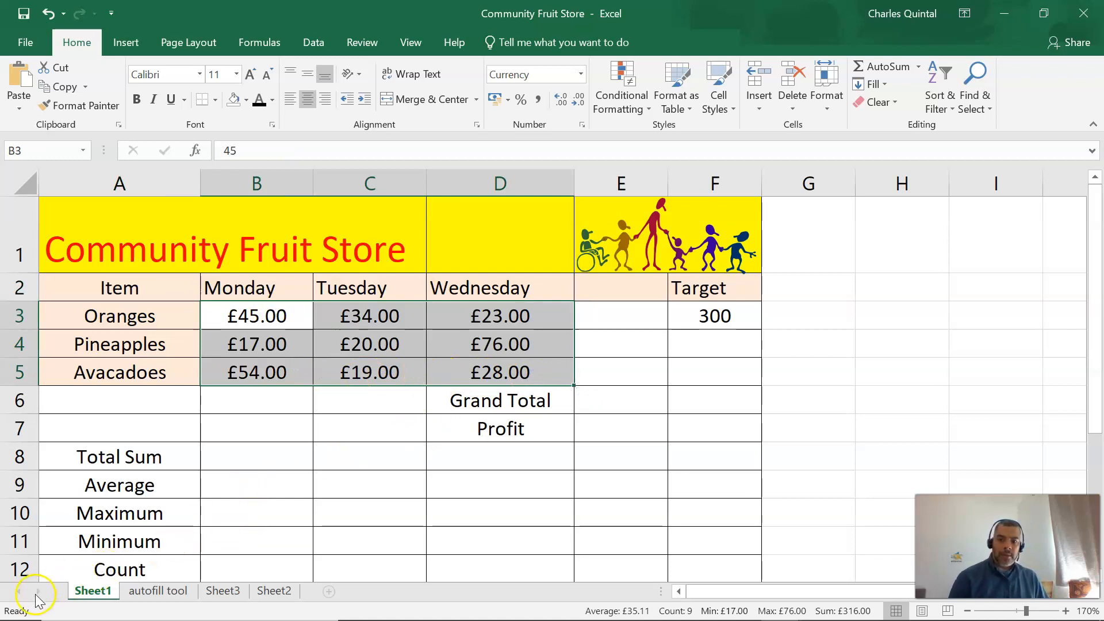
pyautogui.hotkey('alt', 'Tab')
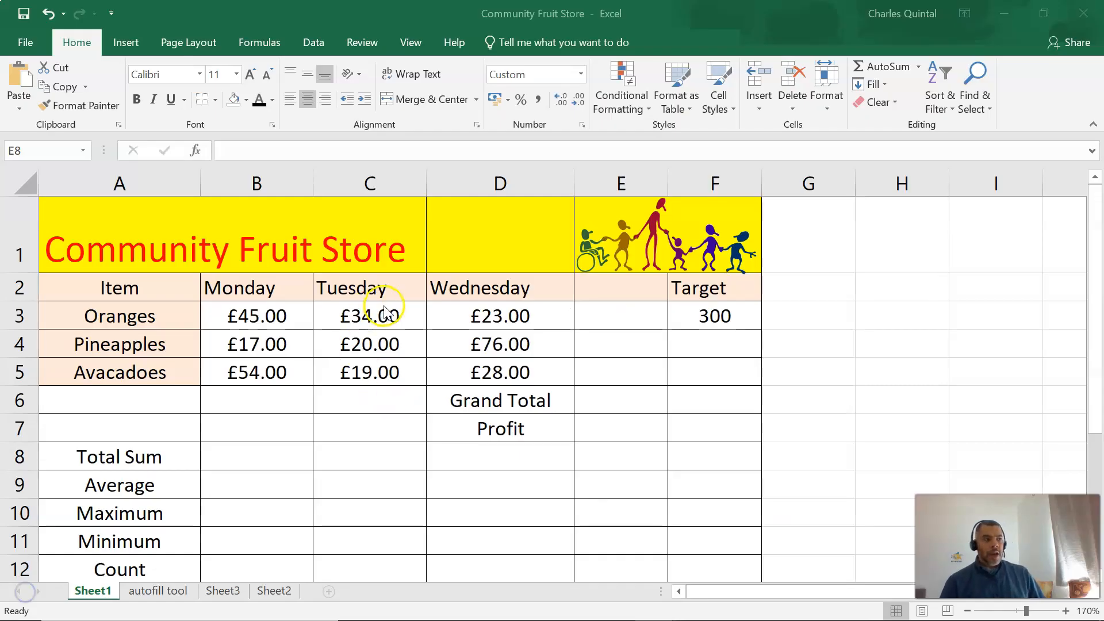
pyautogui.moveTo(148, 243); pyautogui.dragTo(349, 247)
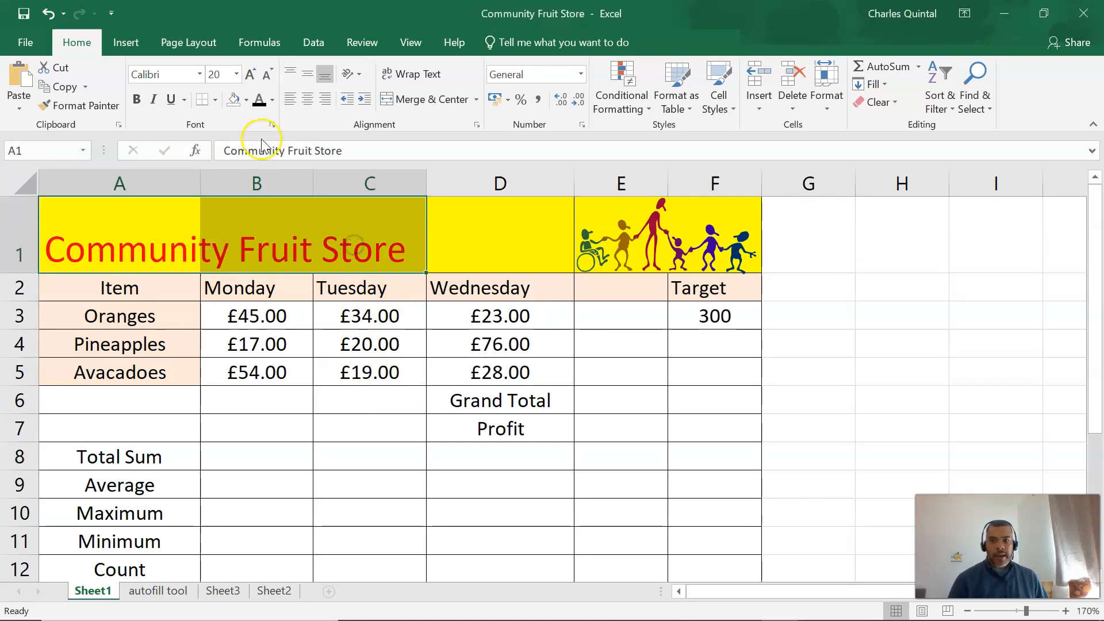
pyautogui.moveTo(145, 318); pyautogui.dragTo(153, 376)
pyautogui.click(156, 287)
pyautogui.moveTo(164, 293); pyautogui.dragTo(161, 384)
pyautogui.click(158, 247)
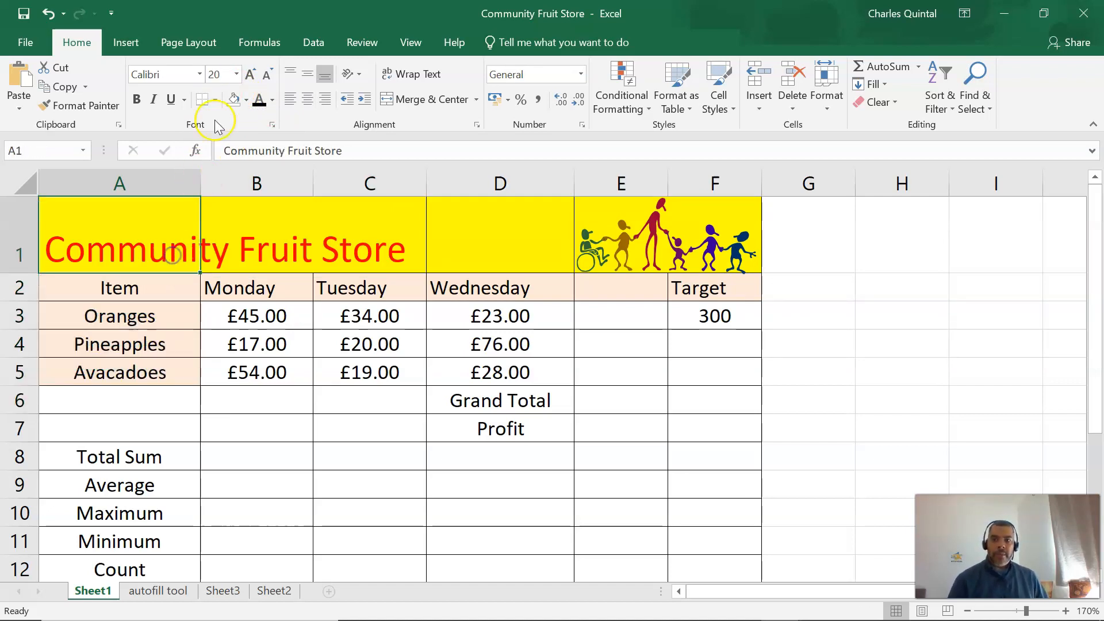
pyautogui.click(140, 76)
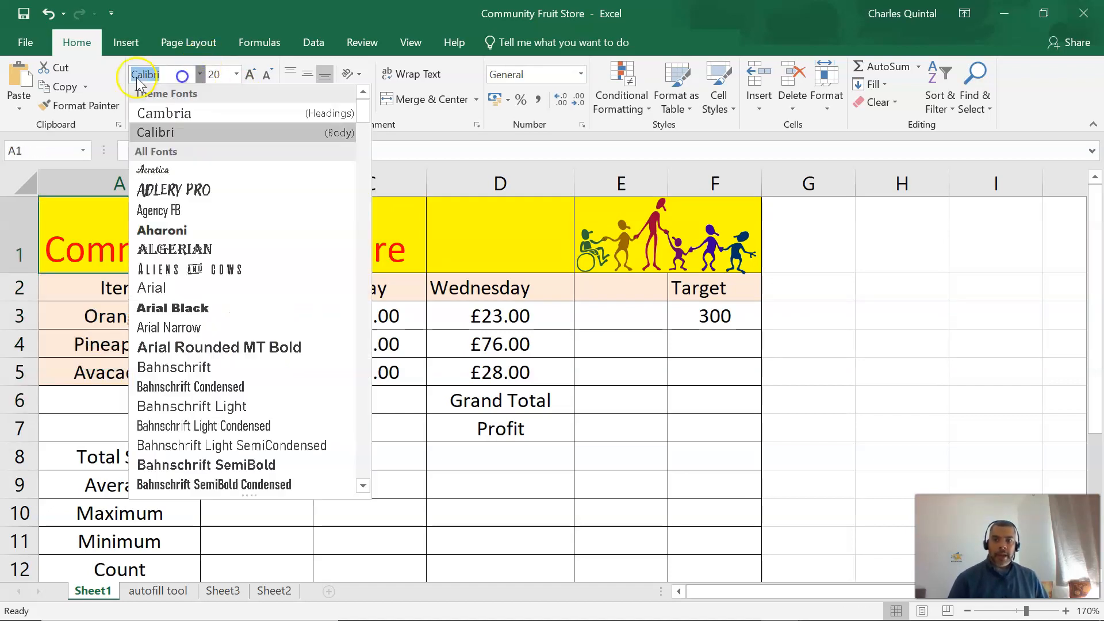
pyautogui.click(392, 247)
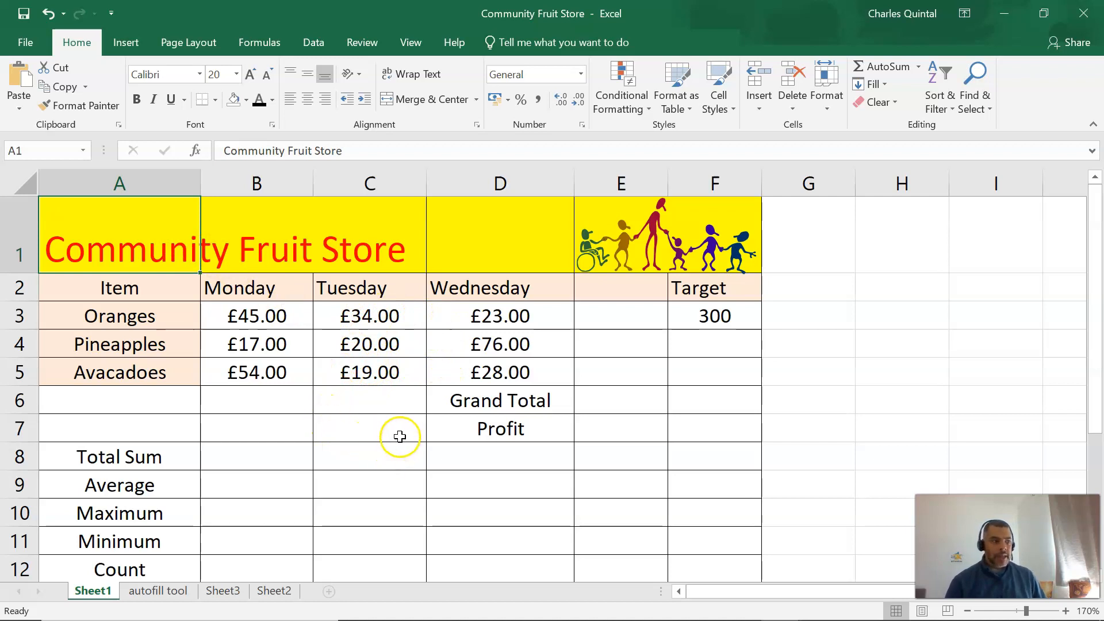
# Try the Number format on the daily sales figures in B3:D5 and restore the Currency format.
pyautogui.click(370, 405)
pyautogui.moveTo(274, 313); pyautogui.dragTo(508, 370)
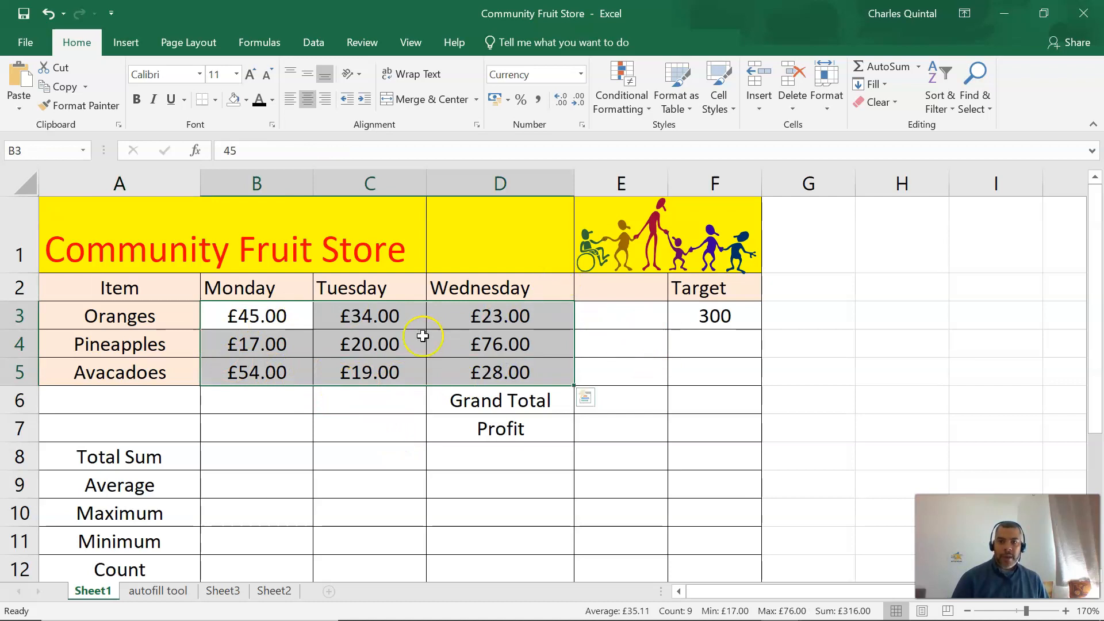
pyautogui.click(580, 74)
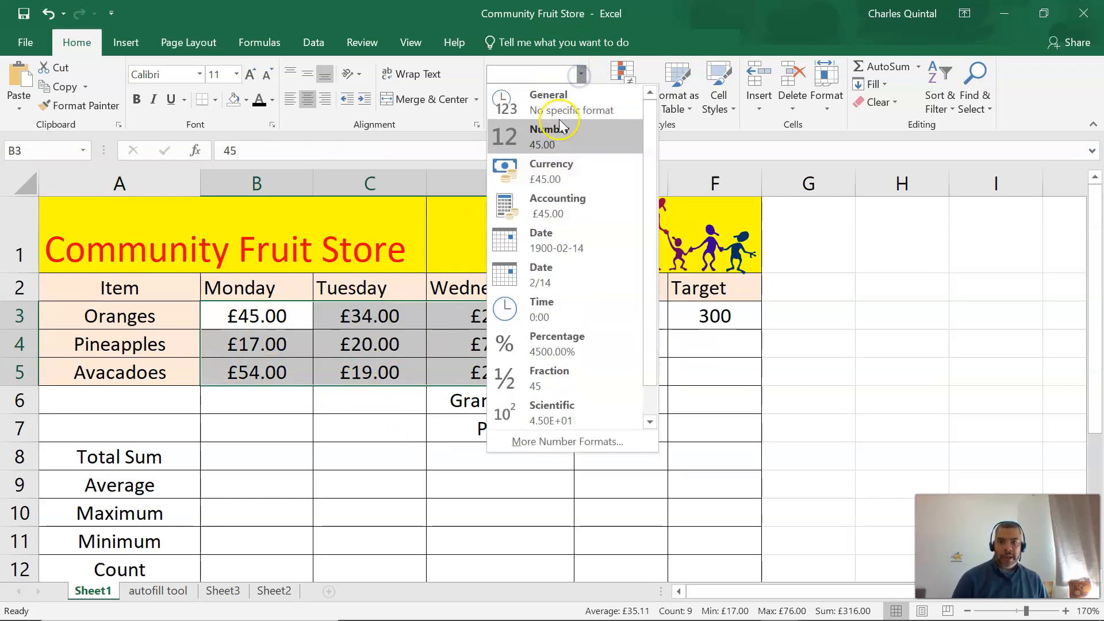
pyautogui.click(561, 129)
pyautogui.click(581, 73)
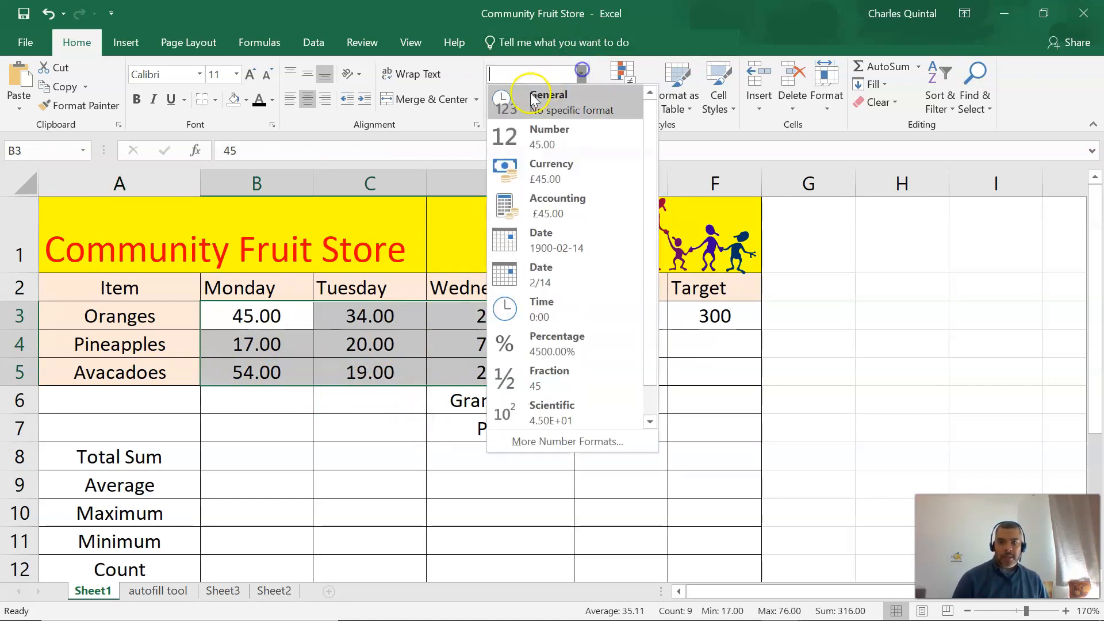
pyautogui.click(552, 170)
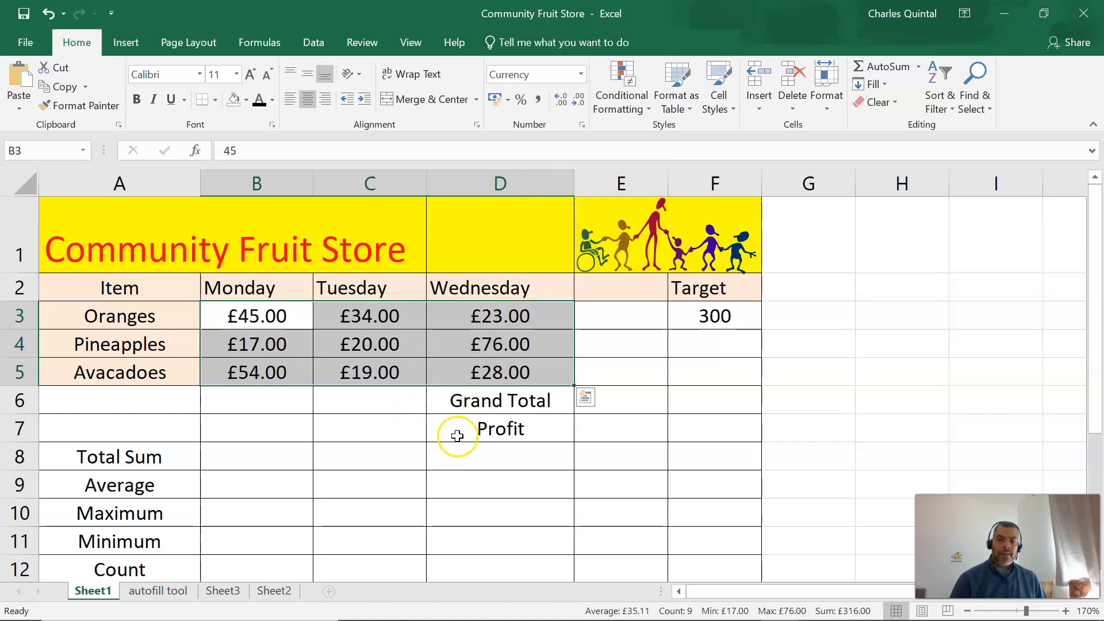
pyautogui.click(434, 473)
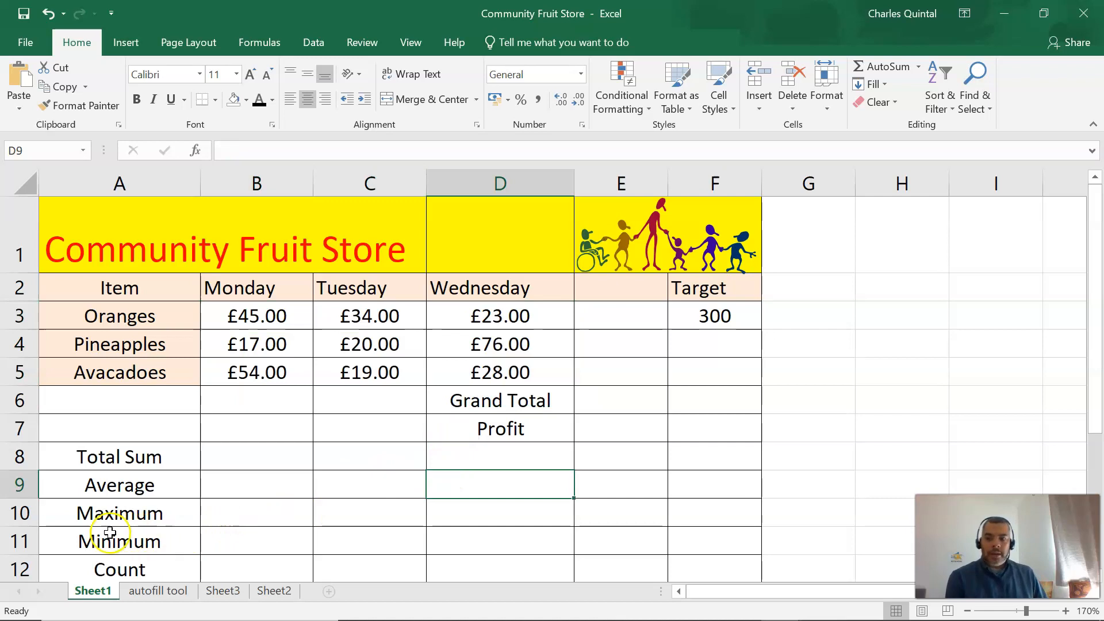
pyautogui.click(26, 591)
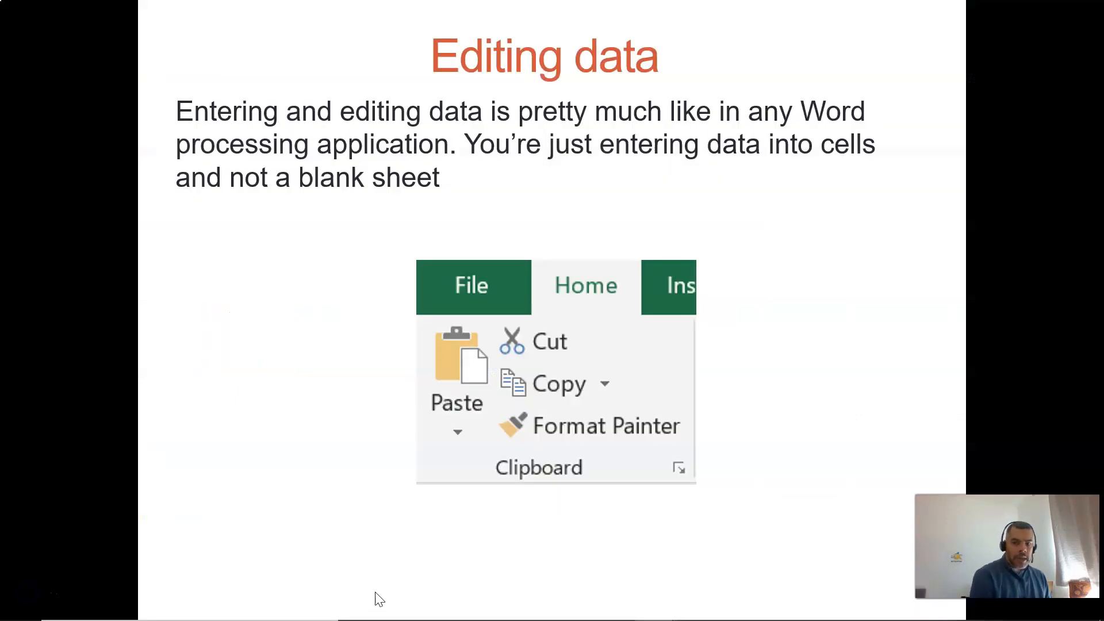
pyautogui.click(391, 553)
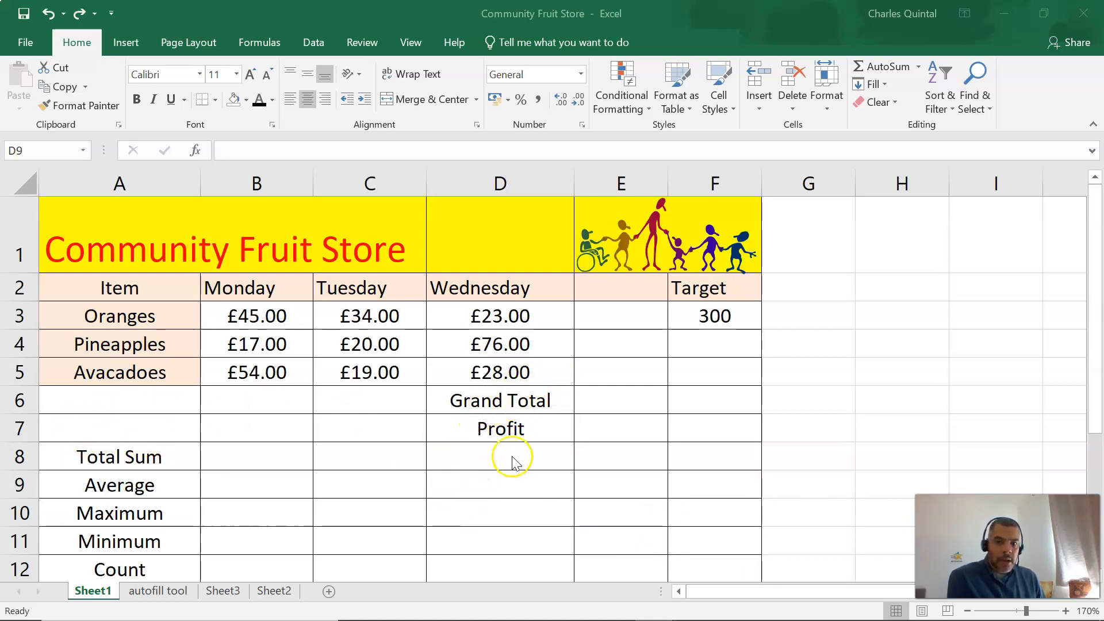
# Move the Grand Total label from cell D6 to cell A7.
pyautogui.click(500, 398)
pyautogui.click(500, 398)
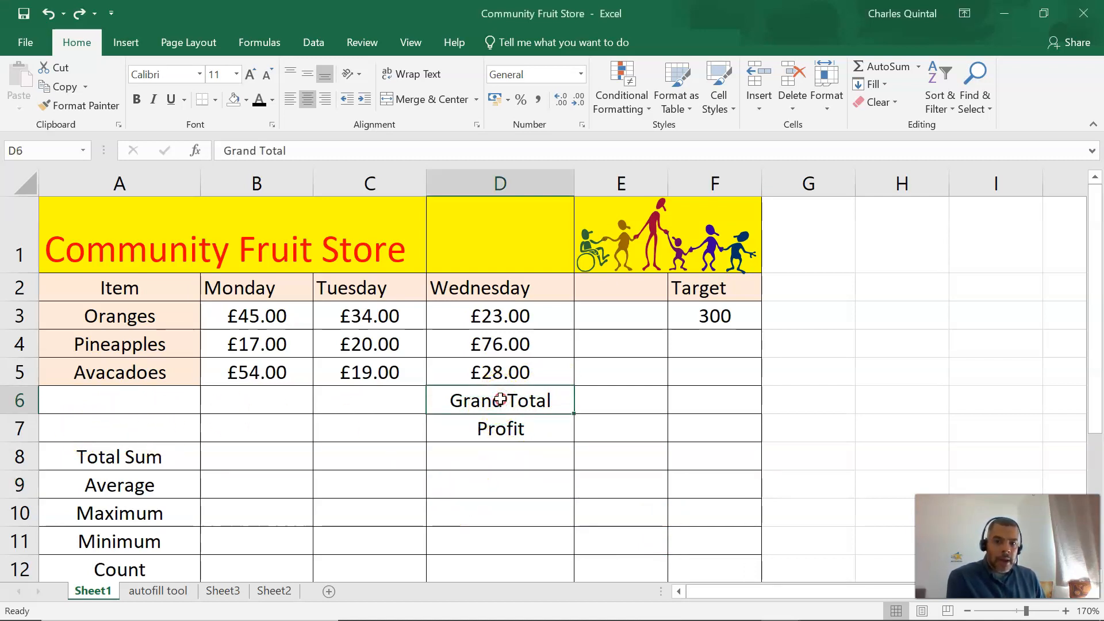
pyautogui.rightClick(501, 398)
pyautogui.click(559, 26)
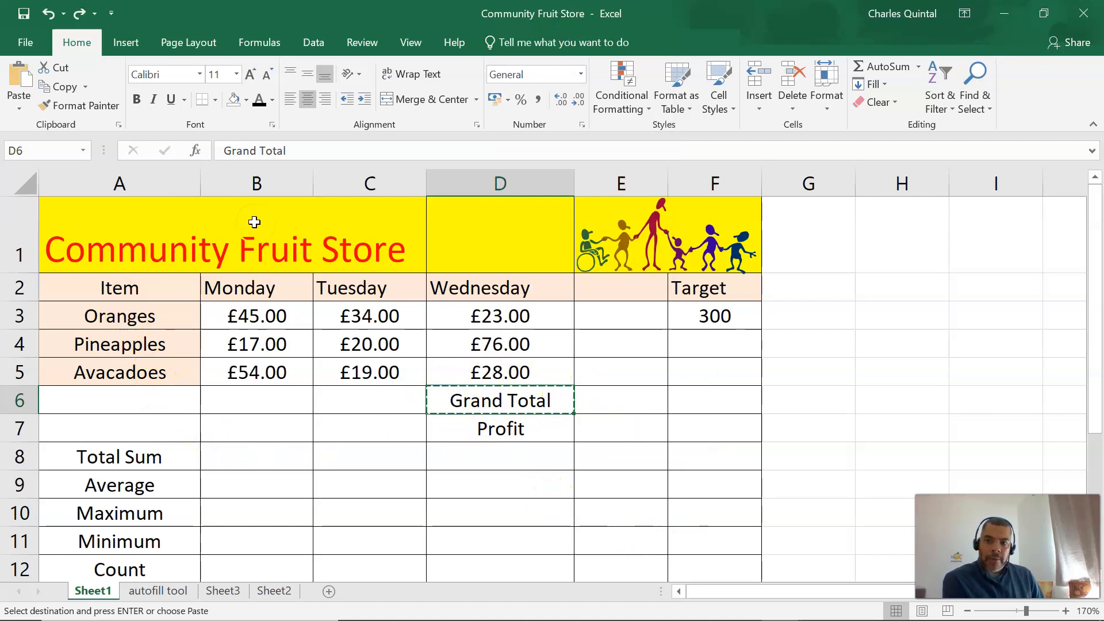
pyautogui.click(121, 428)
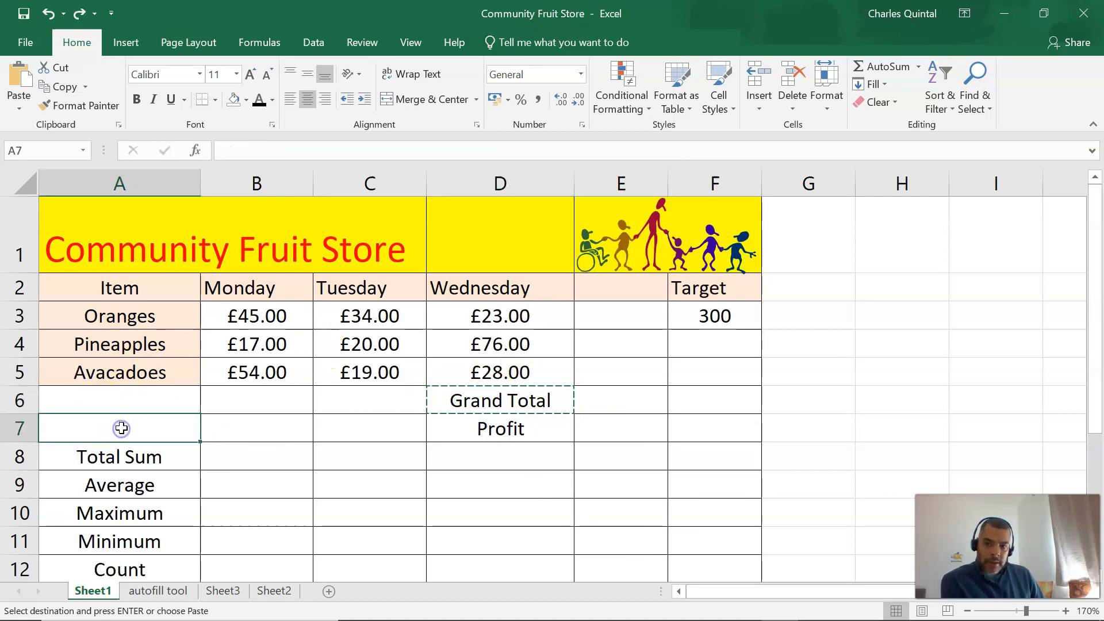
pyautogui.rightClick(138, 433)
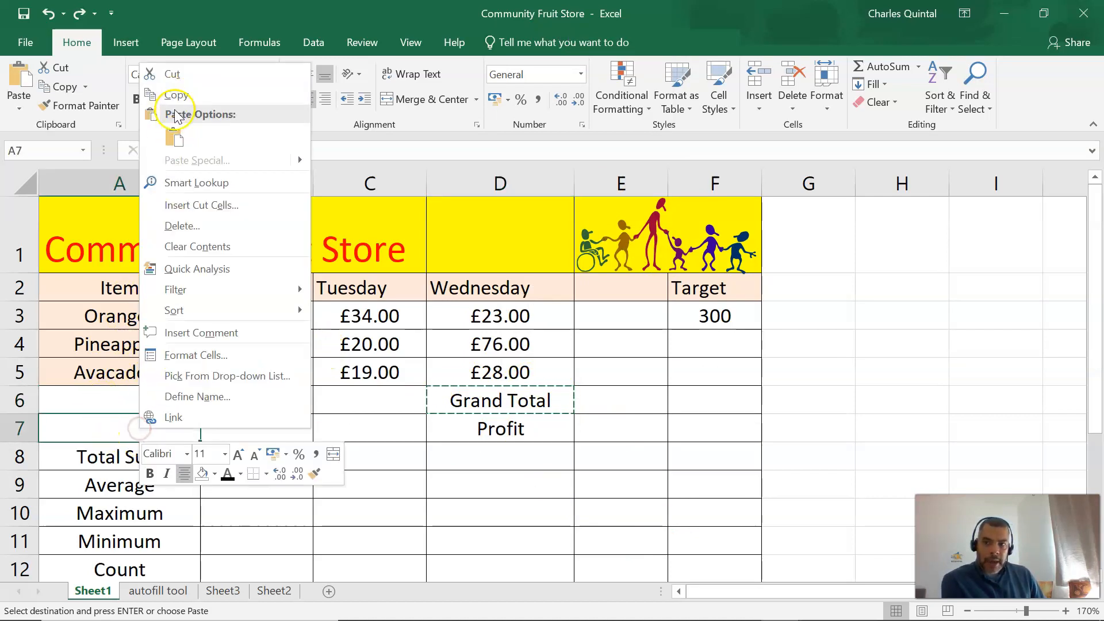
pyautogui.click(176, 139)
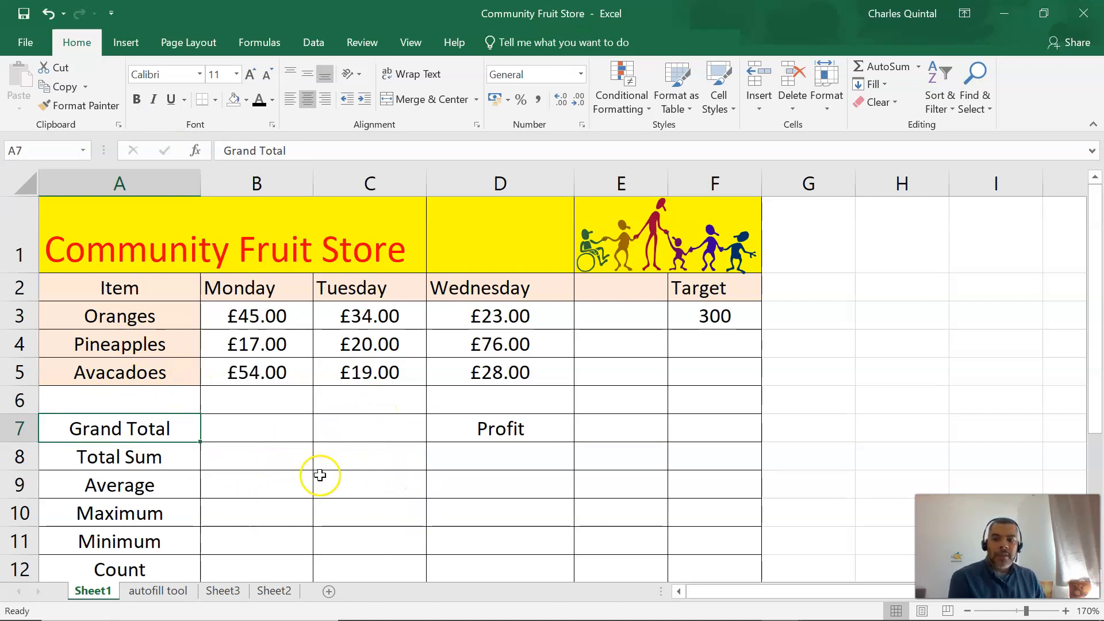
pyautogui.click(257, 495)
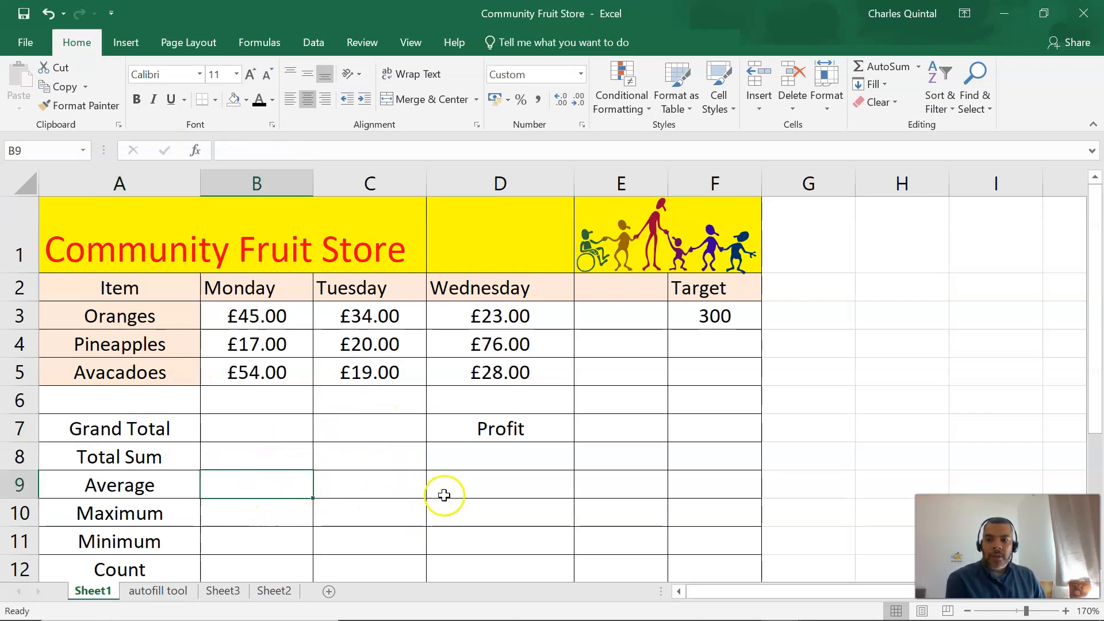
# Add Peaches as a new item in A6 with a Monday value of 343 in B6.
pyautogui.click(182, 396)
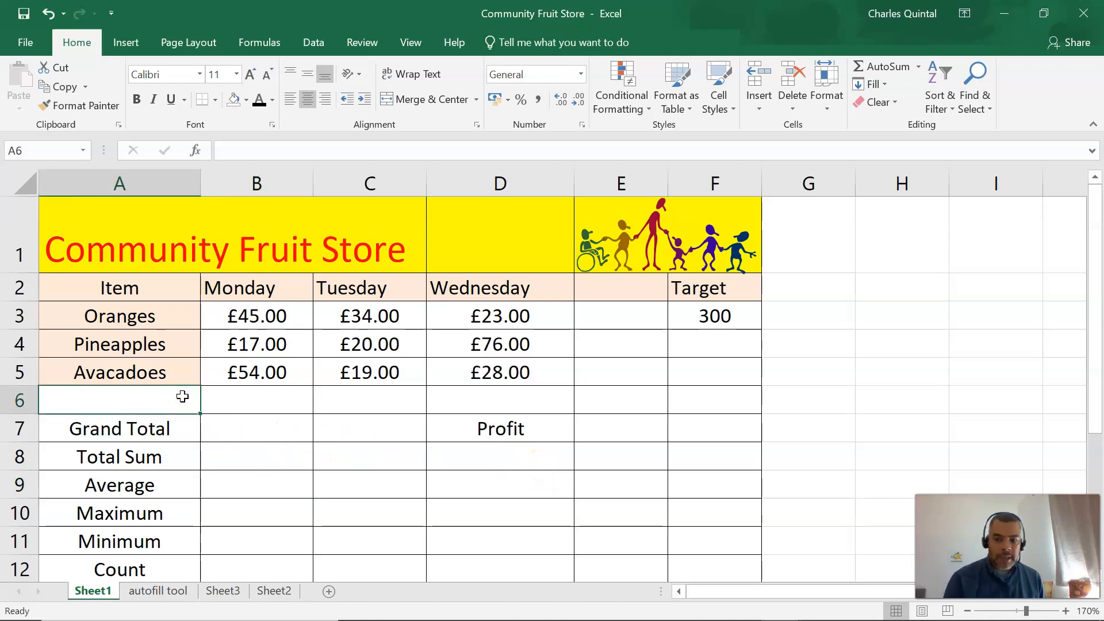
pyautogui.write('Peaches')
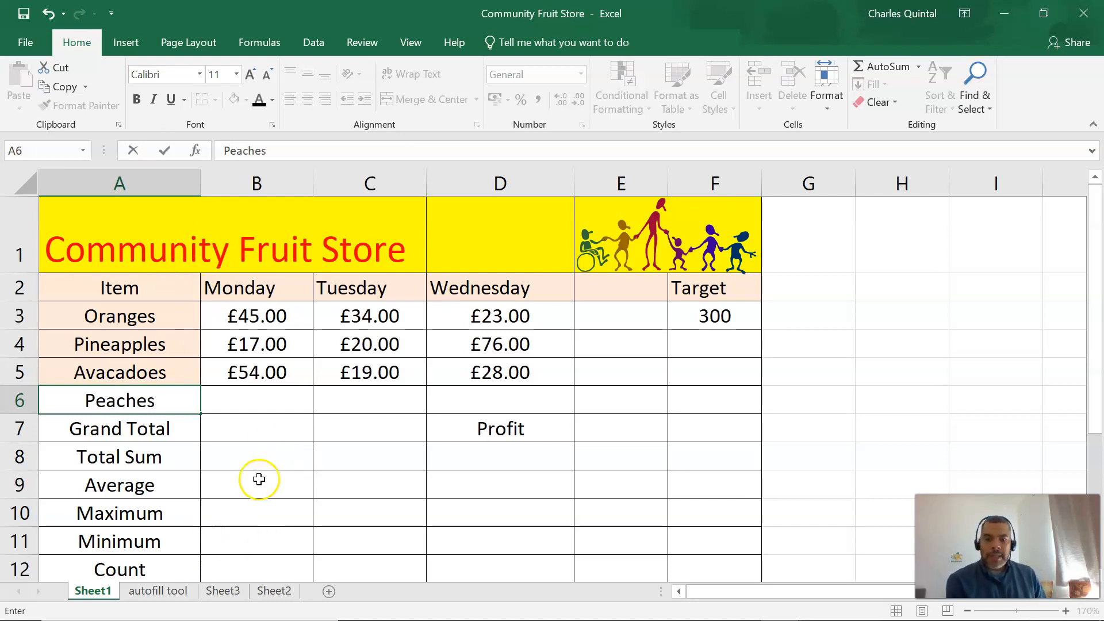
pyautogui.click(266, 398)
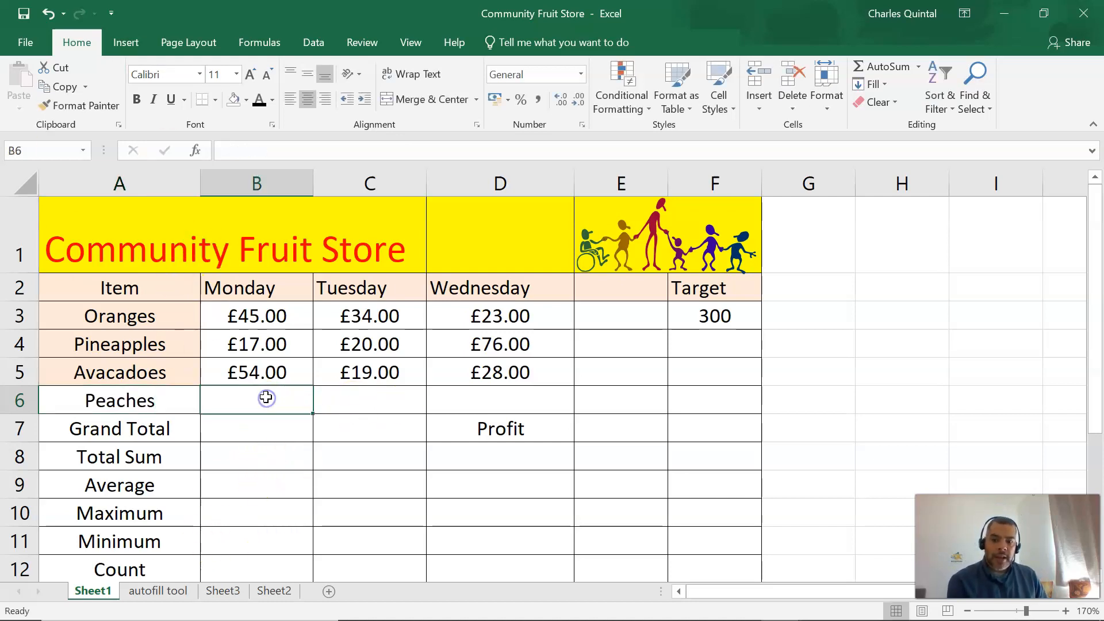
pyautogui.write('343')
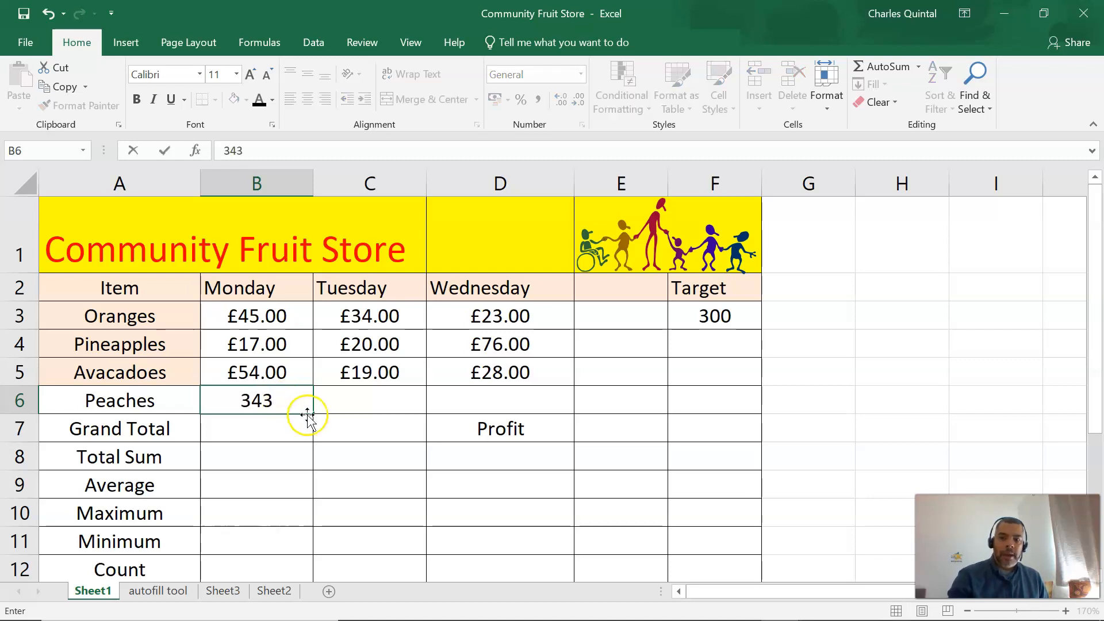
pyautogui.click(319, 459)
pyautogui.click(468, 430)
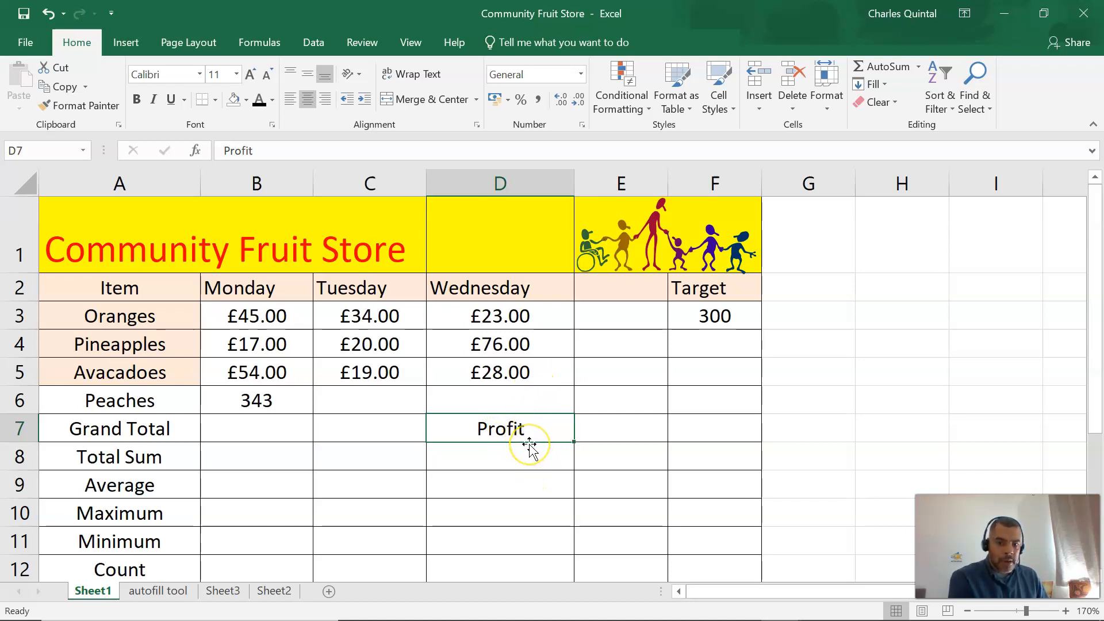
pyautogui.moveTo(529, 444); pyautogui.dragTo(516, 426)
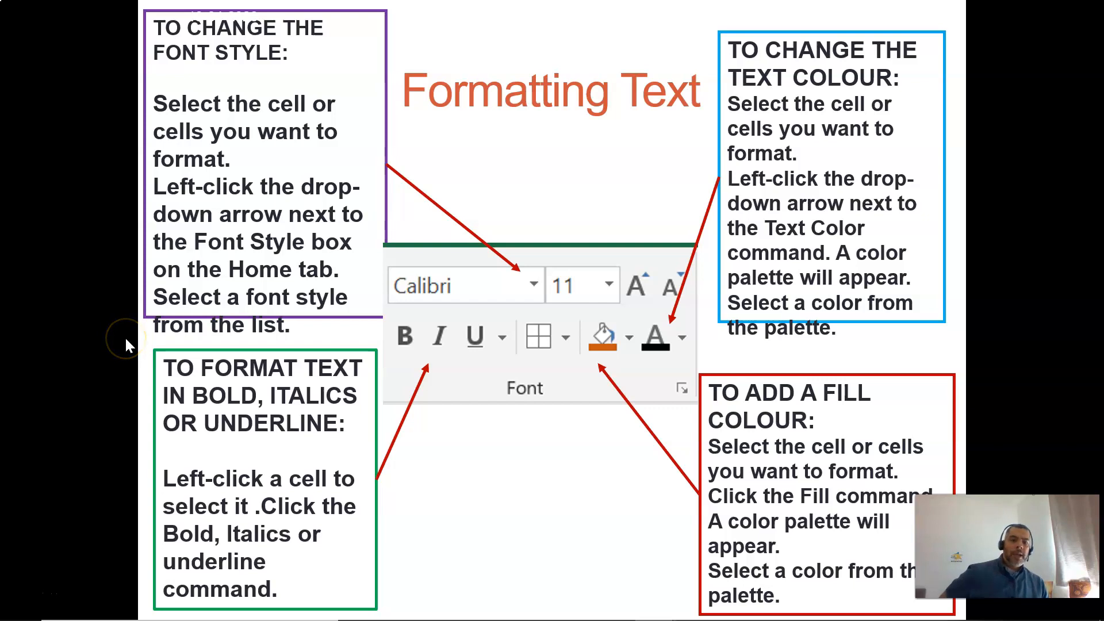
pyautogui.click(143, 351)
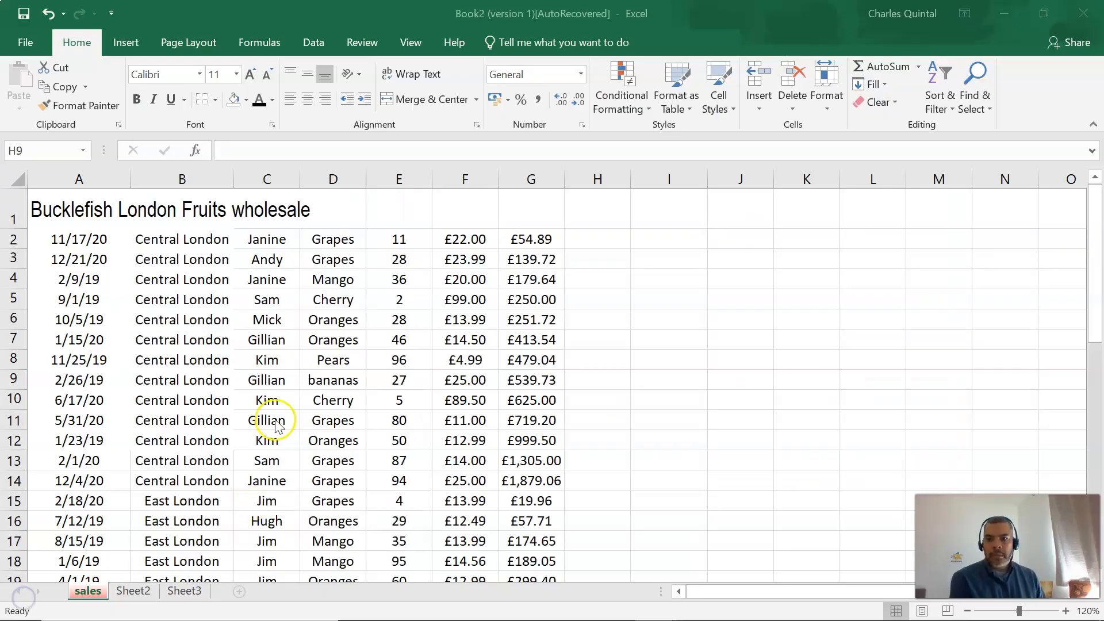
pyautogui.scroll(-3, 275, 423)
pyautogui.scroll(3, 274, 428)
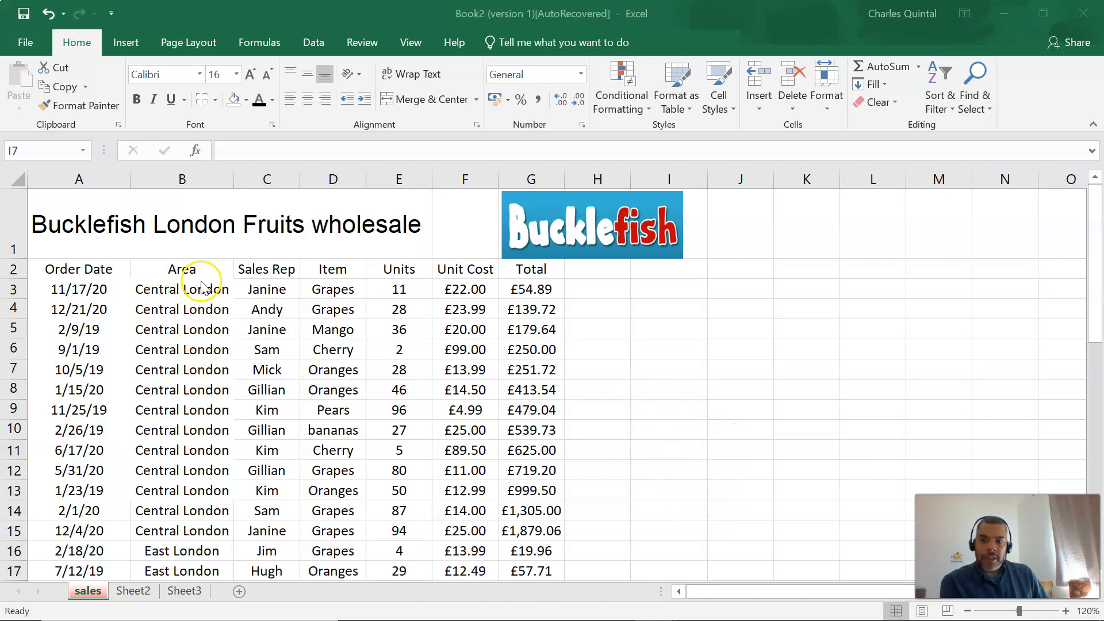
# Change the font of the Bucklefish London Fruits wholesale title in A1 to Bahnschrift.
pyautogui.click(184, 311)
pyautogui.click(183, 415)
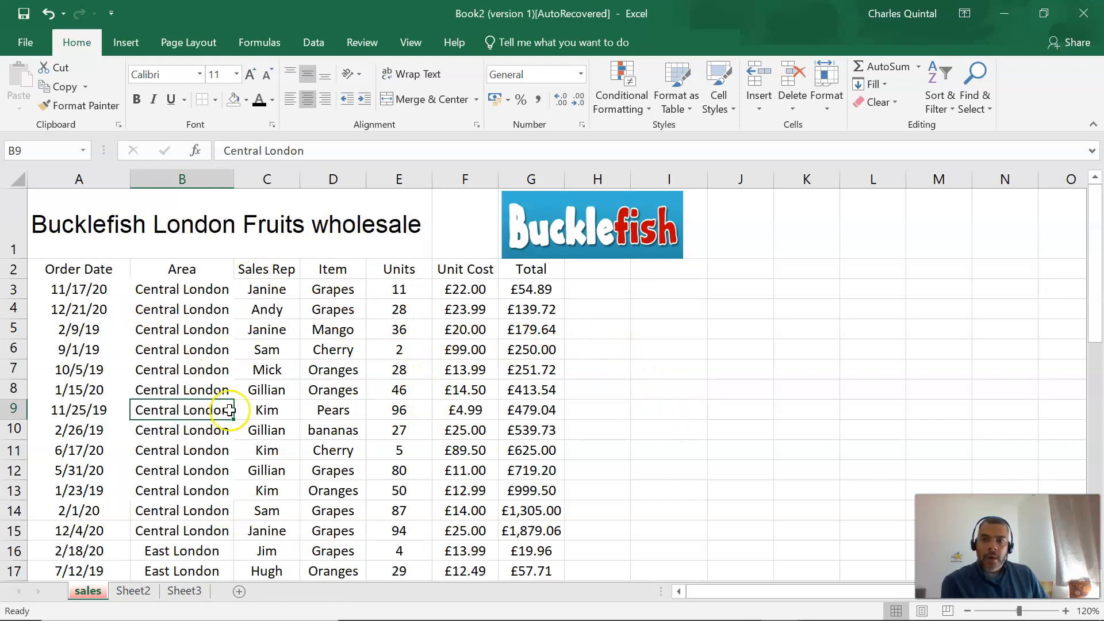
pyautogui.click(153, 242)
pyautogui.click(70, 230)
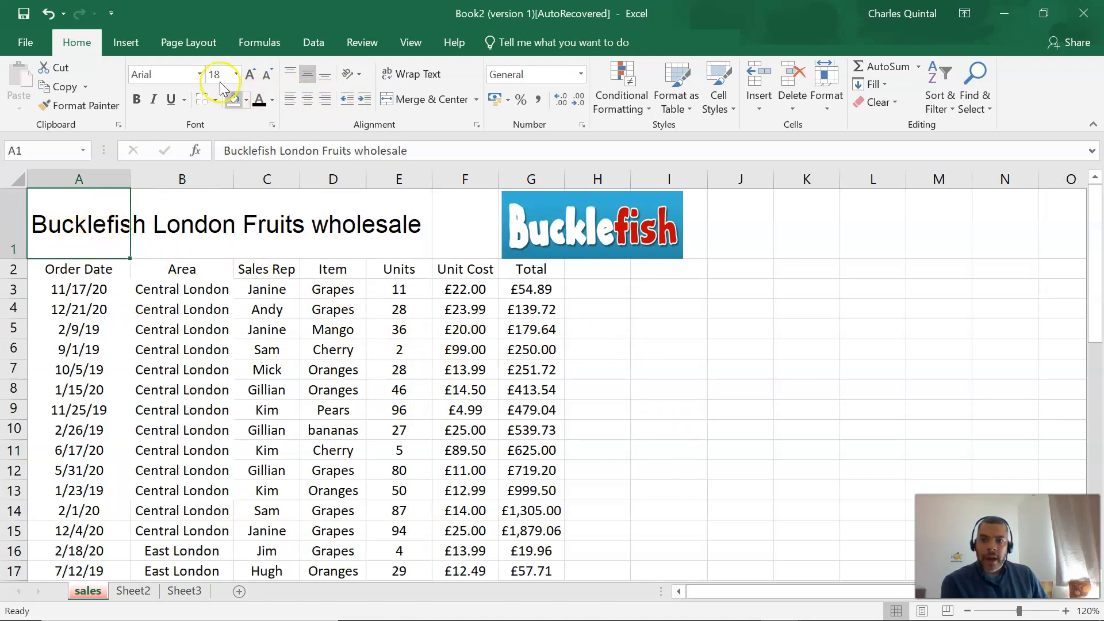
pyautogui.click(203, 74)
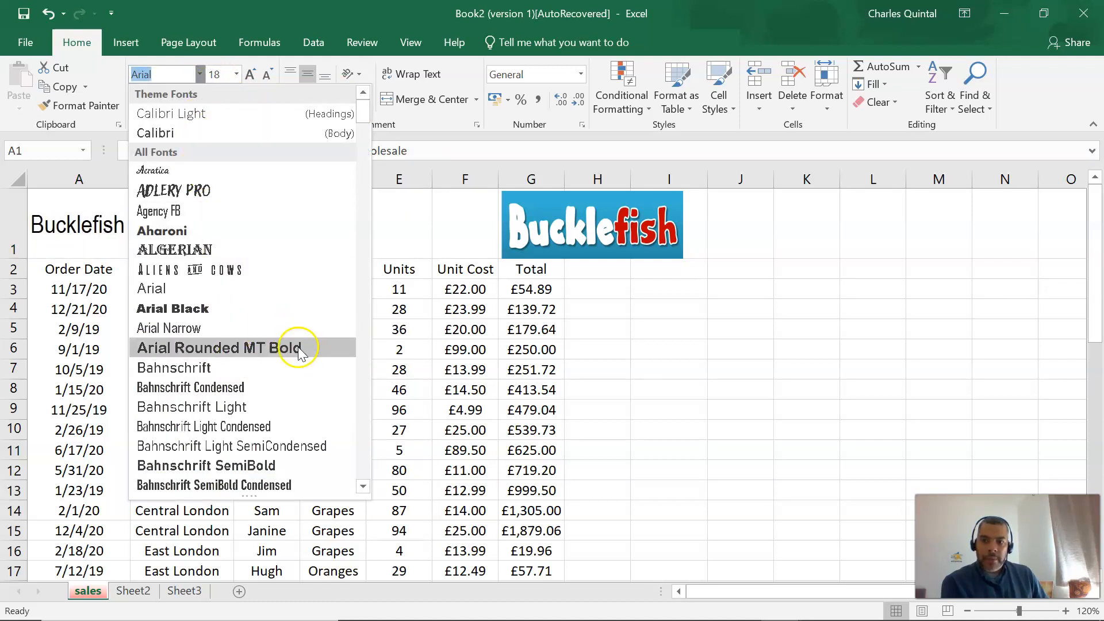
pyautogui.click(252, 370)
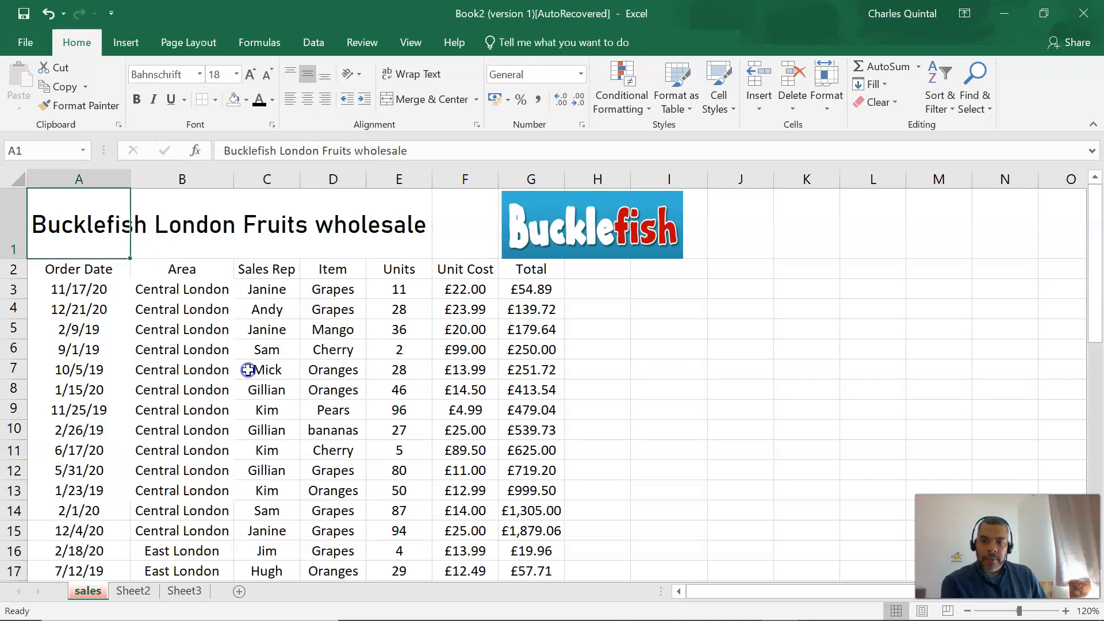
# Colour the worksheet title in A1 dark red and make it bold.
pyautogui.click(270, 101)
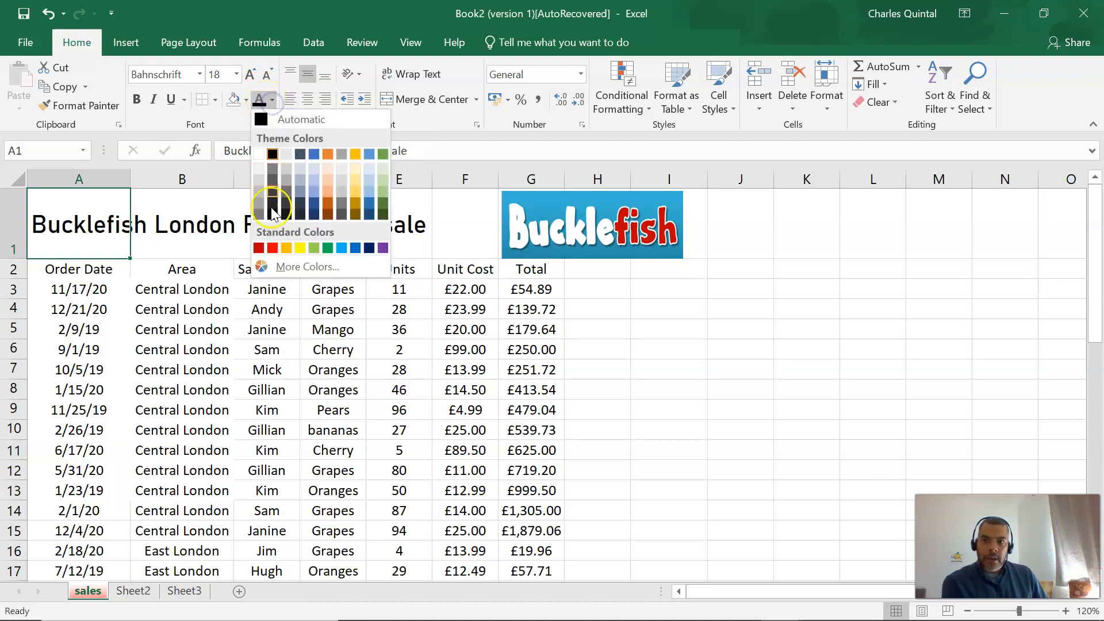
pyautogui.click(259, 248)
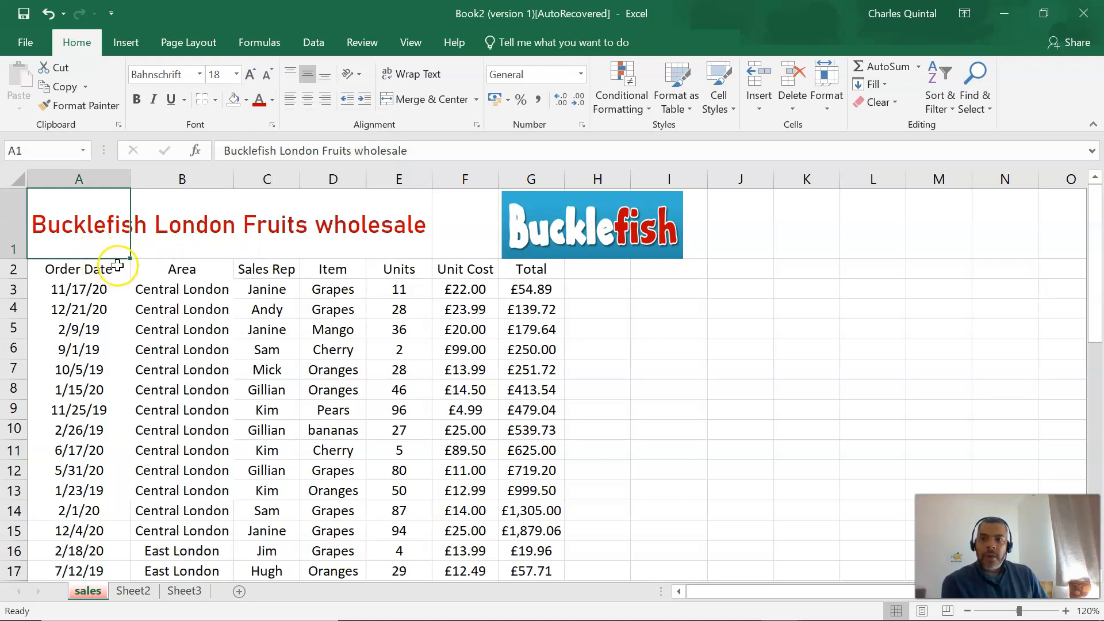
pyautogui.click(138, 99)
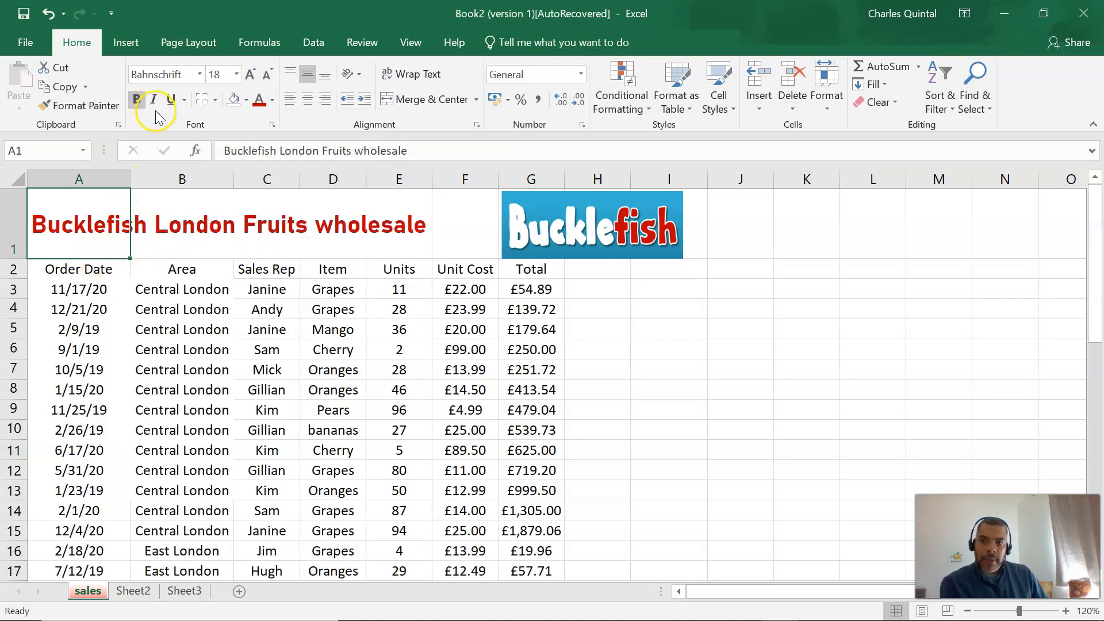
# Make the worksheet title in A1 italic and underlined, and increase its font size to 20.
pyautogui.click(155, 100)
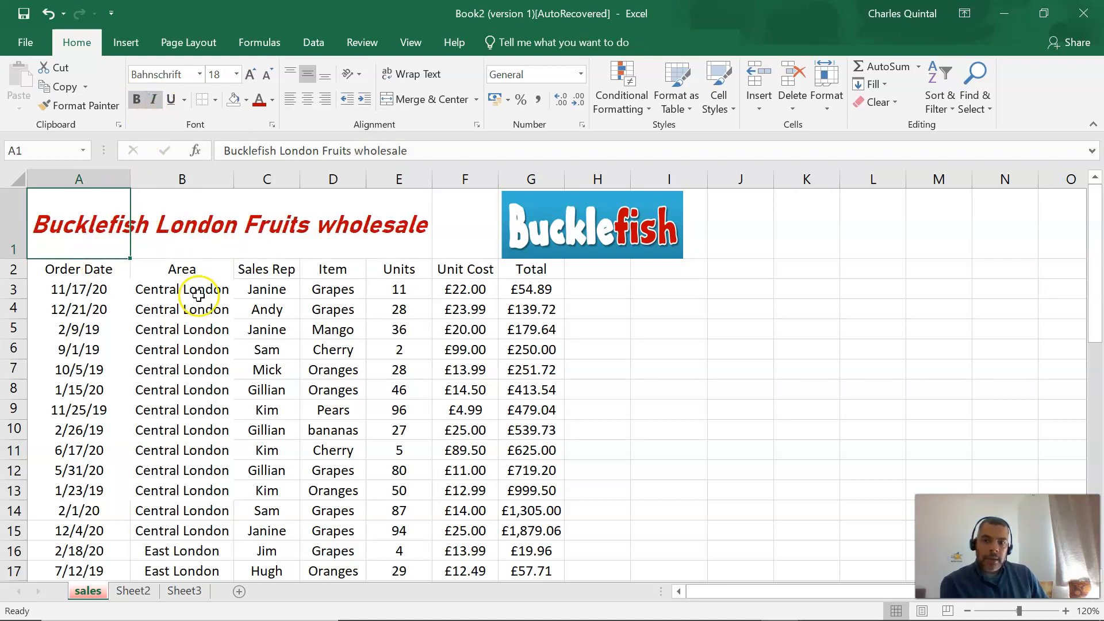
pyautogui.click(171, 99)
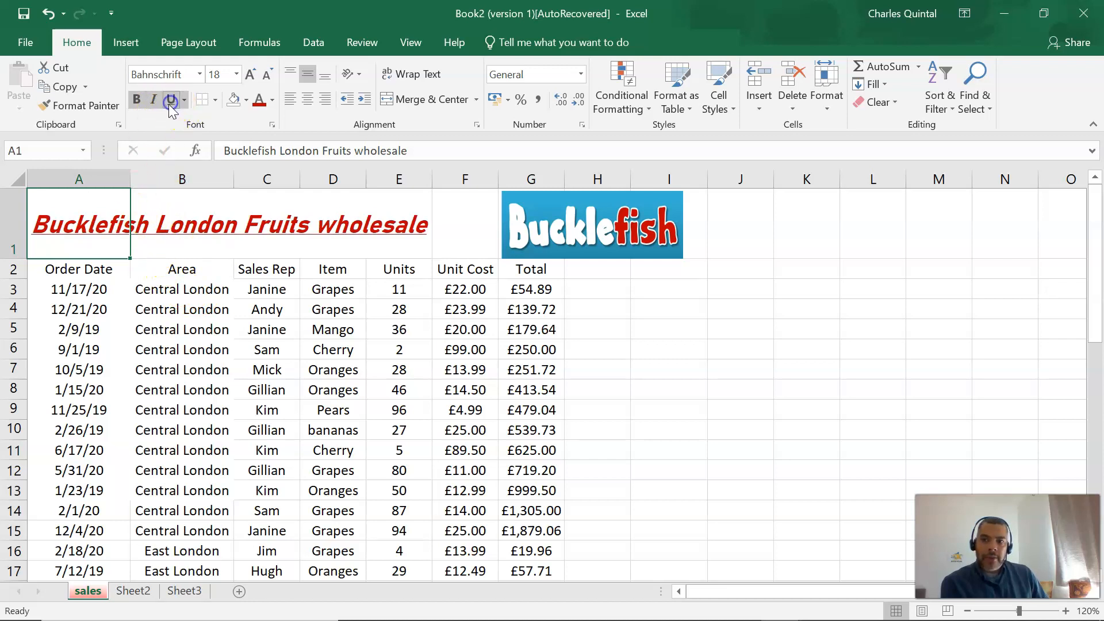
pyautogui.click(250, 74)
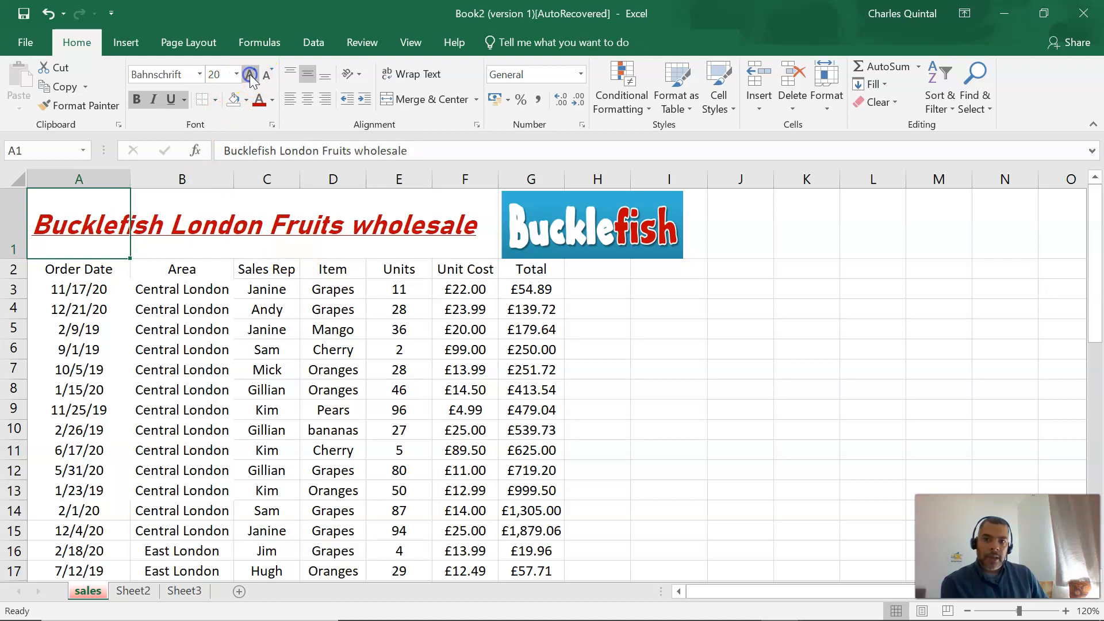
pyautogui.click(569, 409)
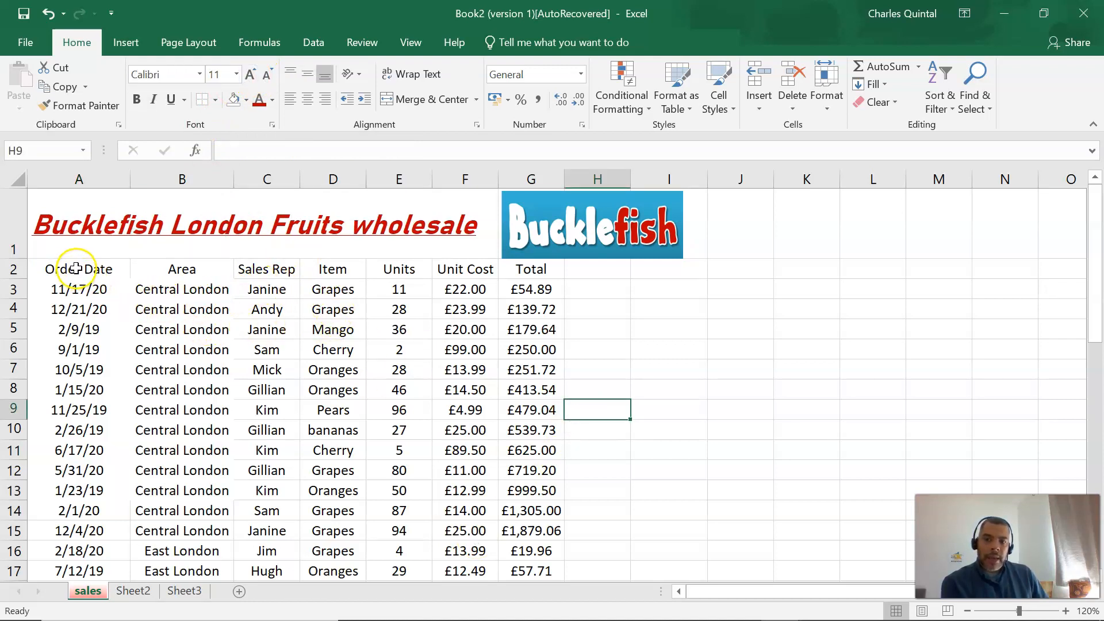
# Make the column headings in A2:G2 bold.
pyautogui.click(104, 271)
pyautogui.moveTo(105, 271); pyautogui.dragTo(514, 275)
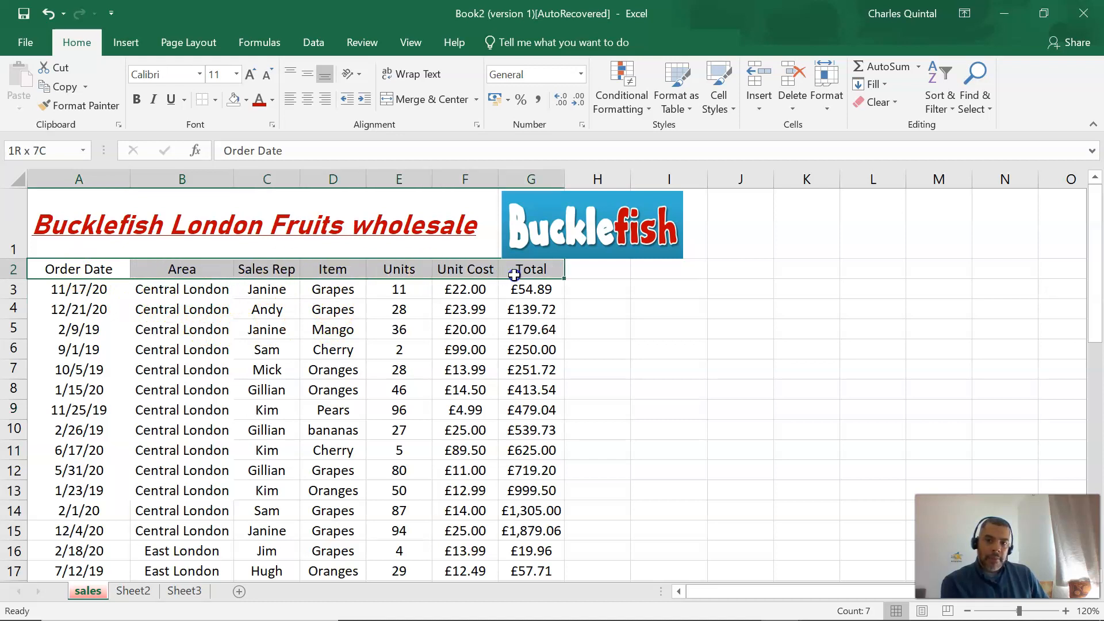
pyautogui.click(137, 100)
pyautogui.click(209, 386)
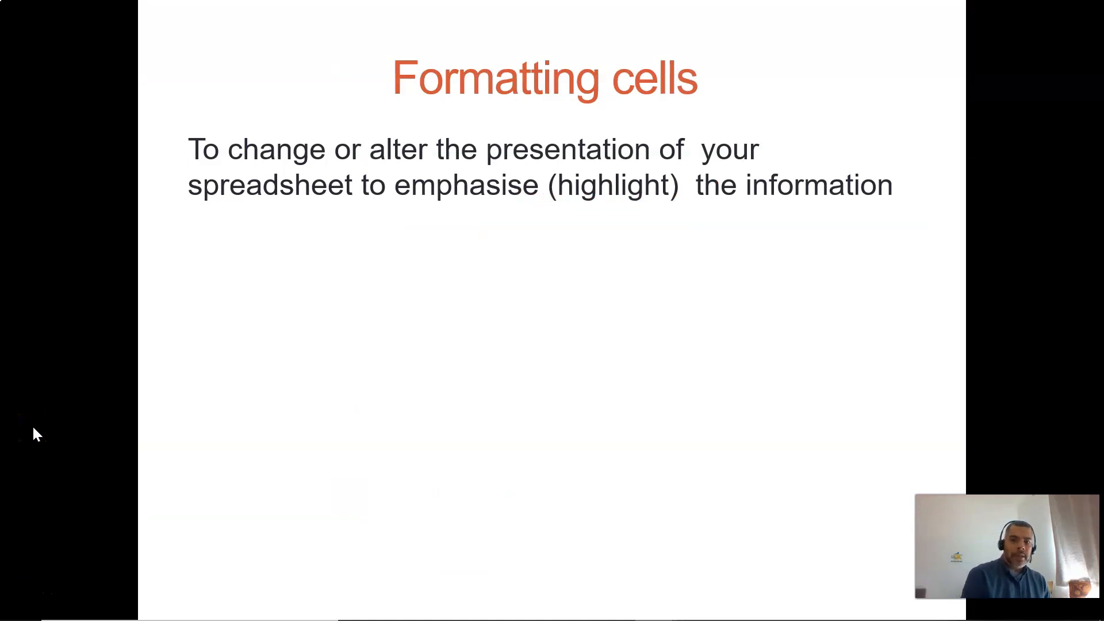
pyautogui.click(217, 433)
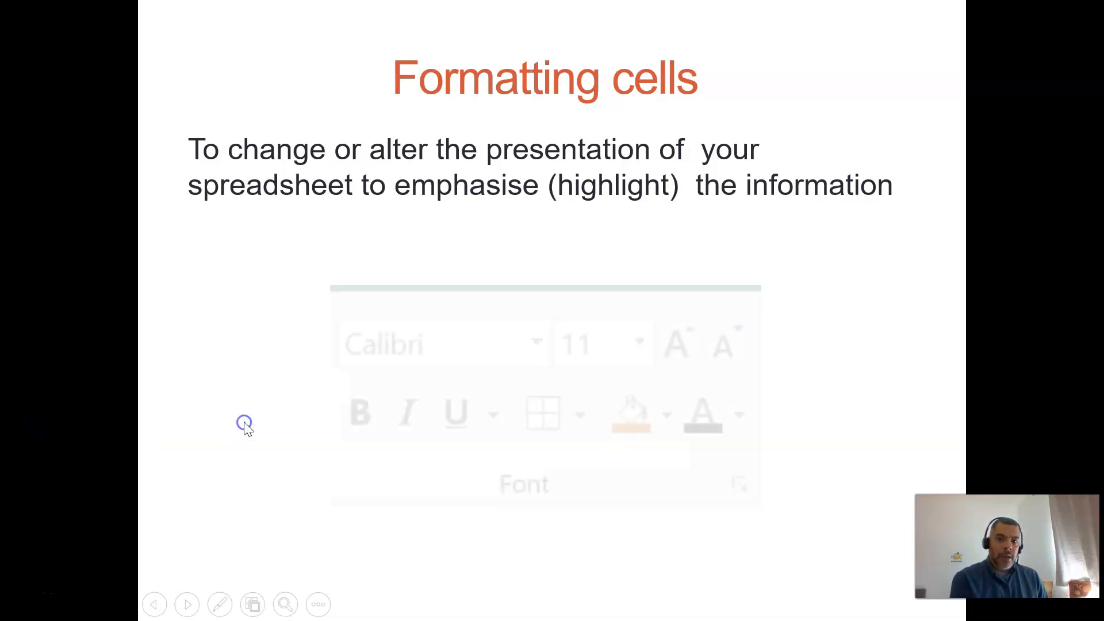
pyautogui.click(898, 256)
pyautogui.click(901, 252)
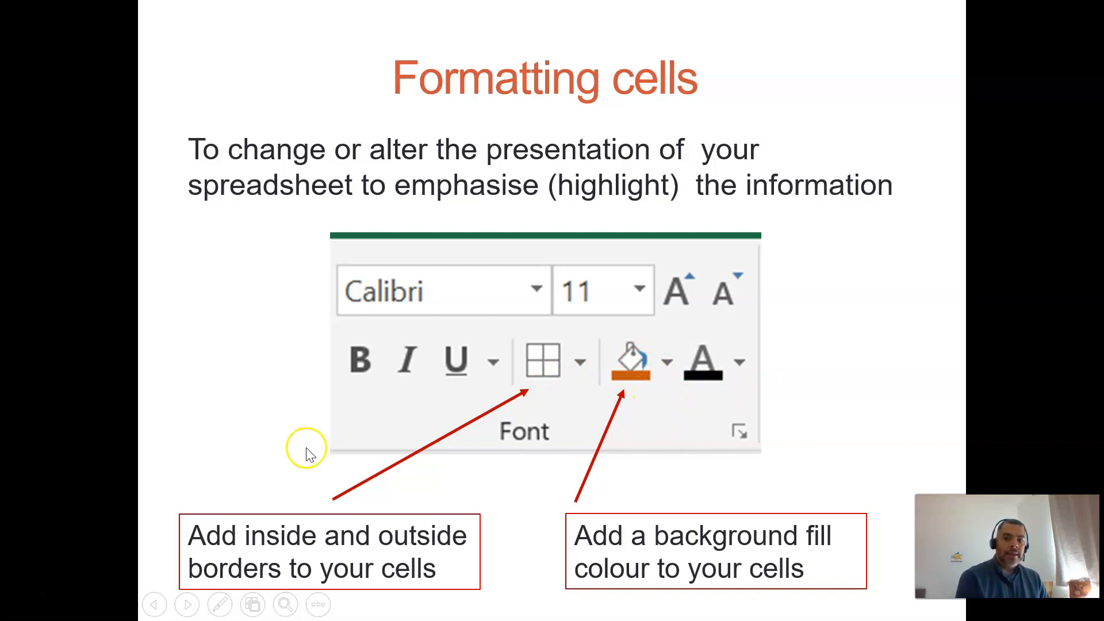
pyautogui.click(909, 333)
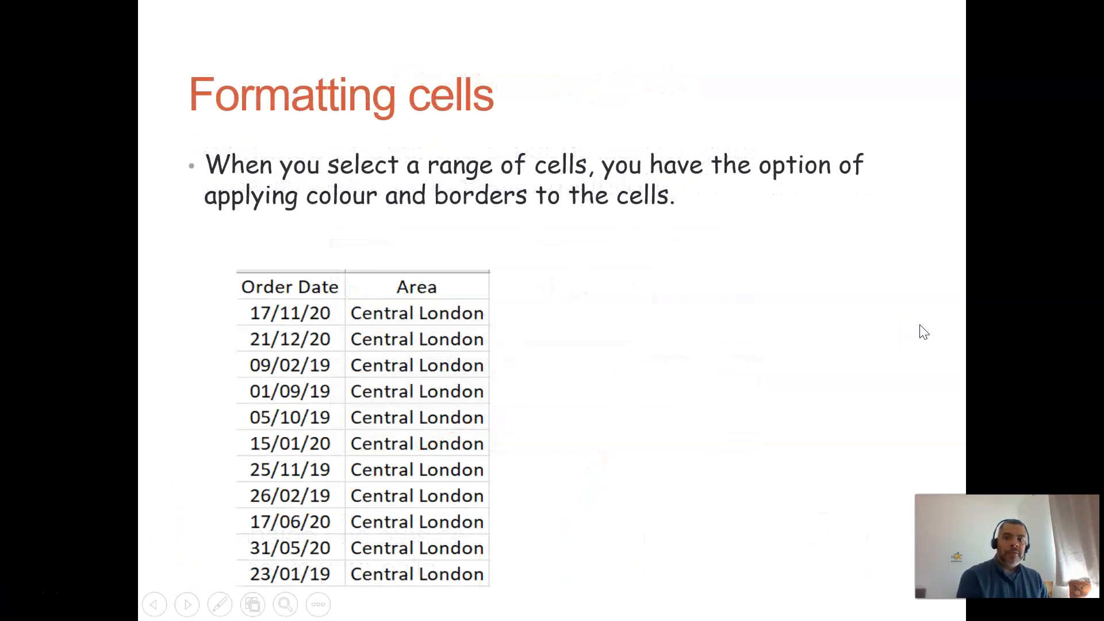
pyautogui.click(925, 331)
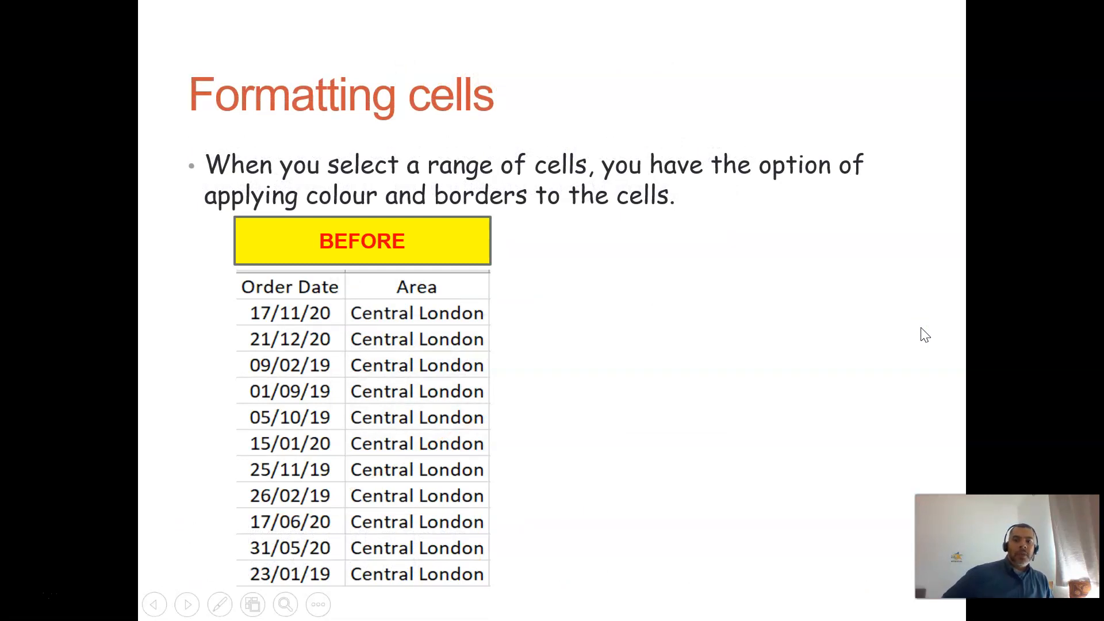
pyautogui.click(926, 327)
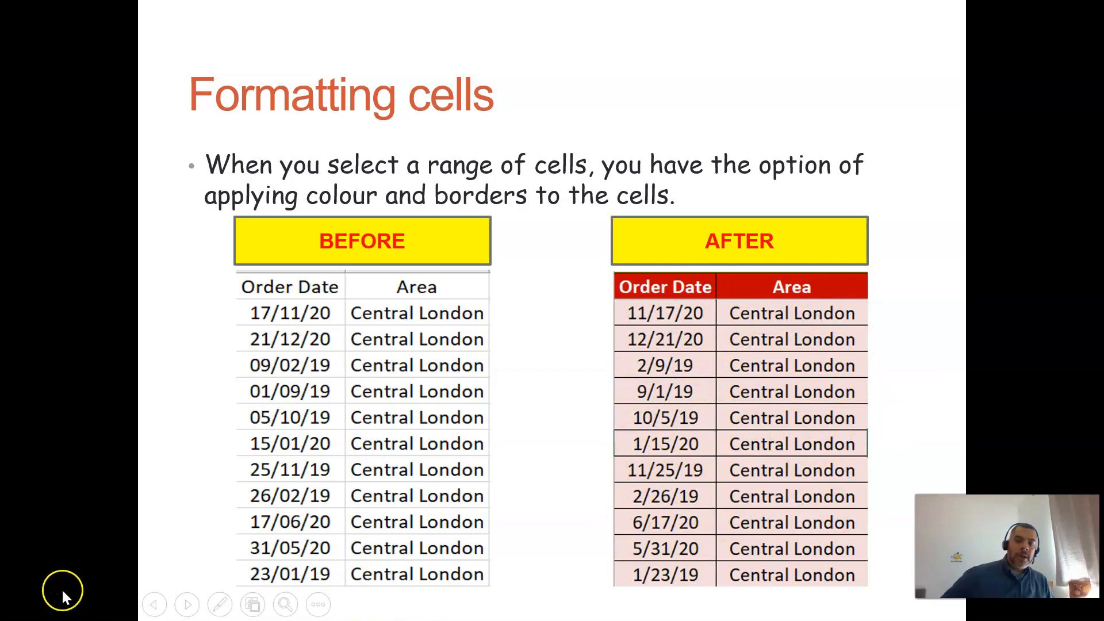
pyautogui.click(21, 594)
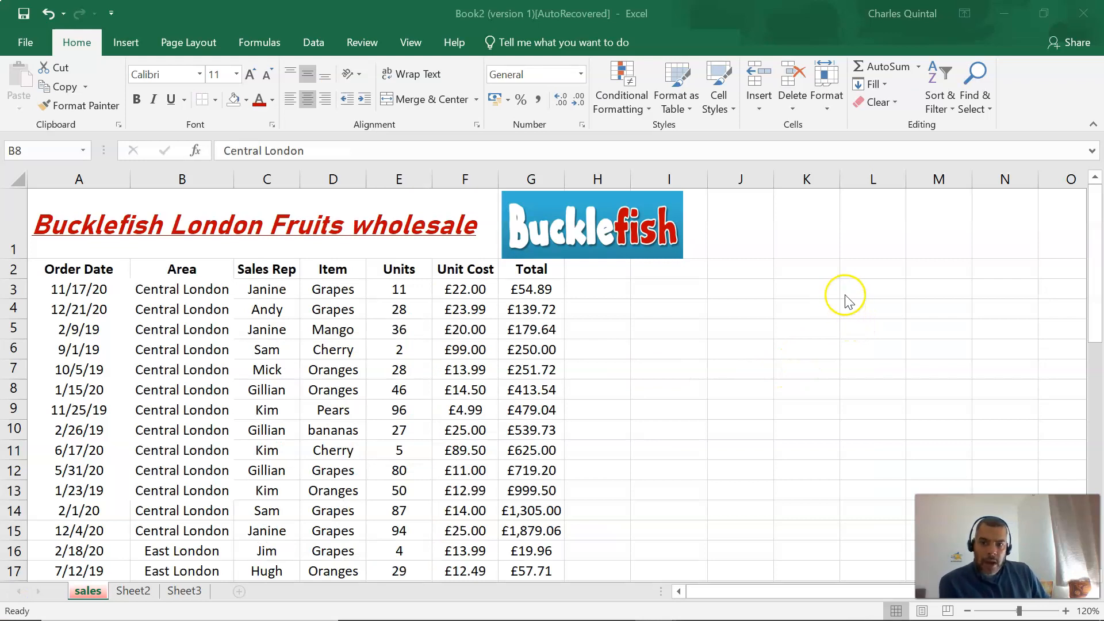
# Apply All Borders to the whole sales table, A2:G45.
pyautogui.moveTo(85, 271); pyautogui.dragTo(533, 525)
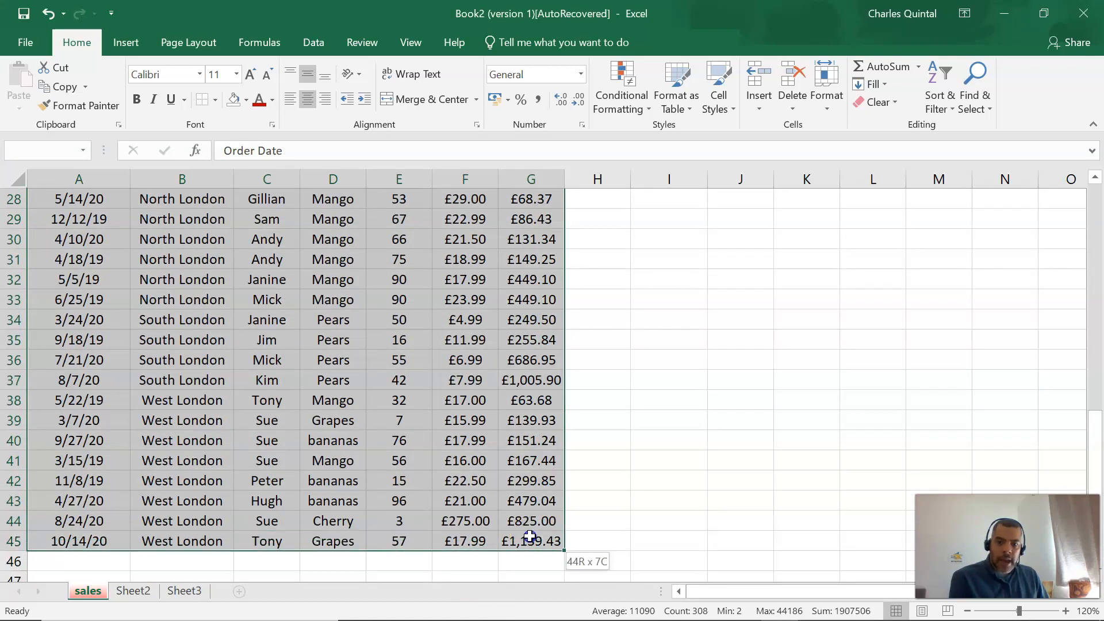
pyautogui.scroll(6, 677, 437)
pyautogui.scroll(3, 677, 437)
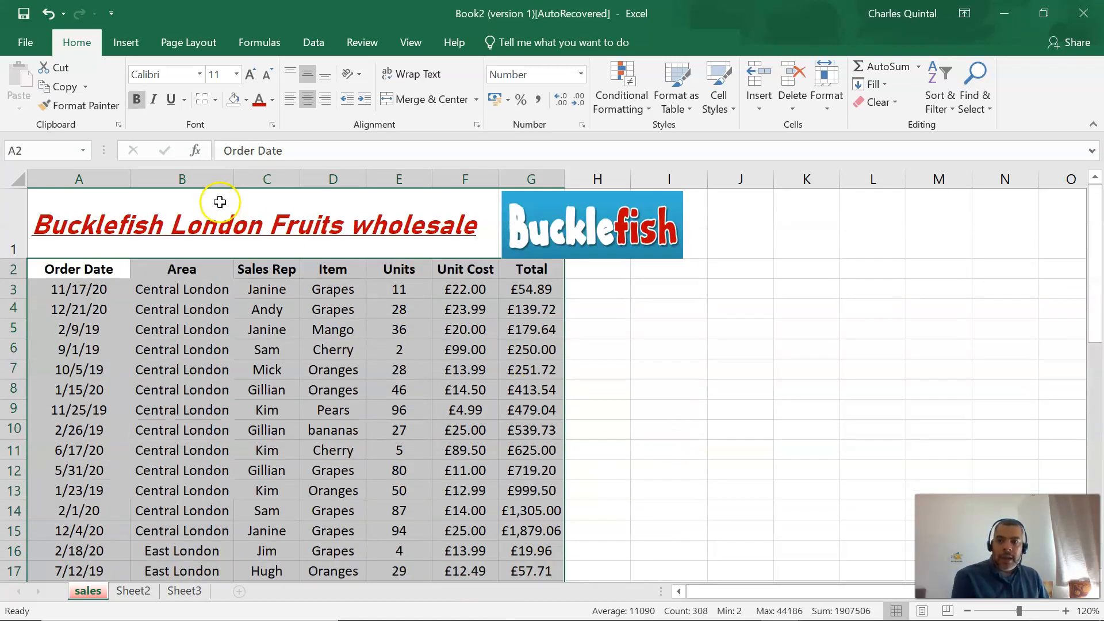
pyautogui.click(216, 100)
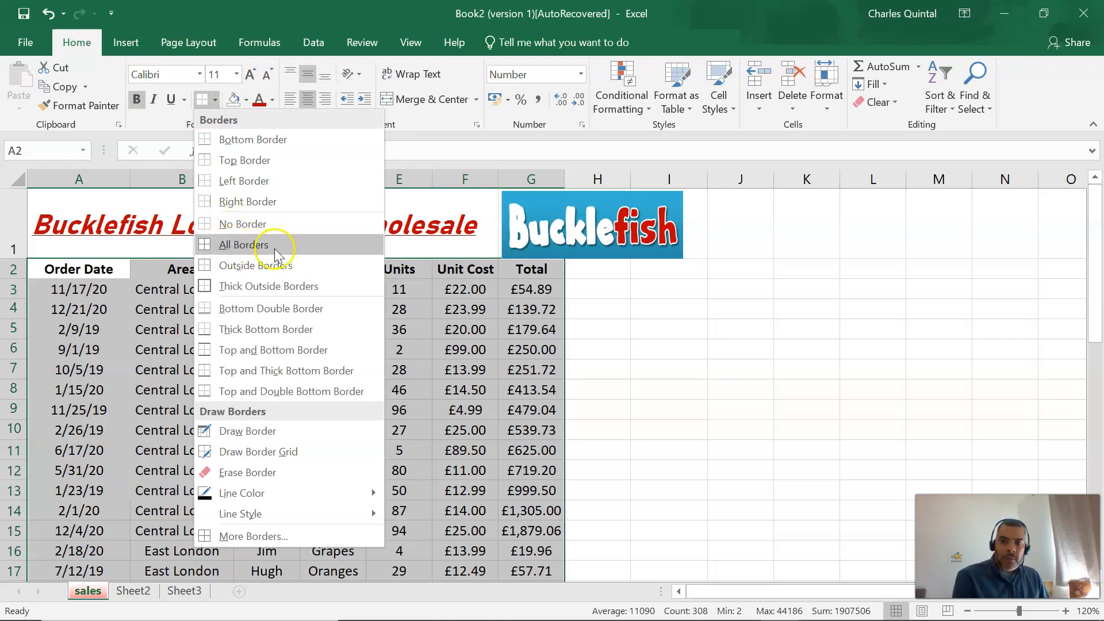
pyautogui.click(251, 247)
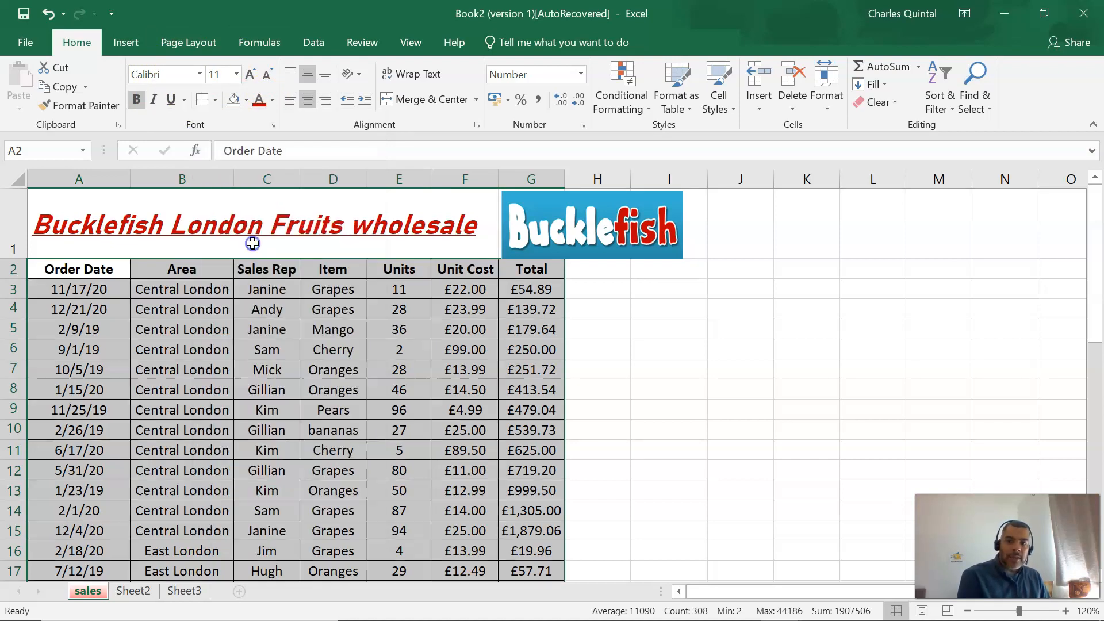
pyautogui.click(595, 402)
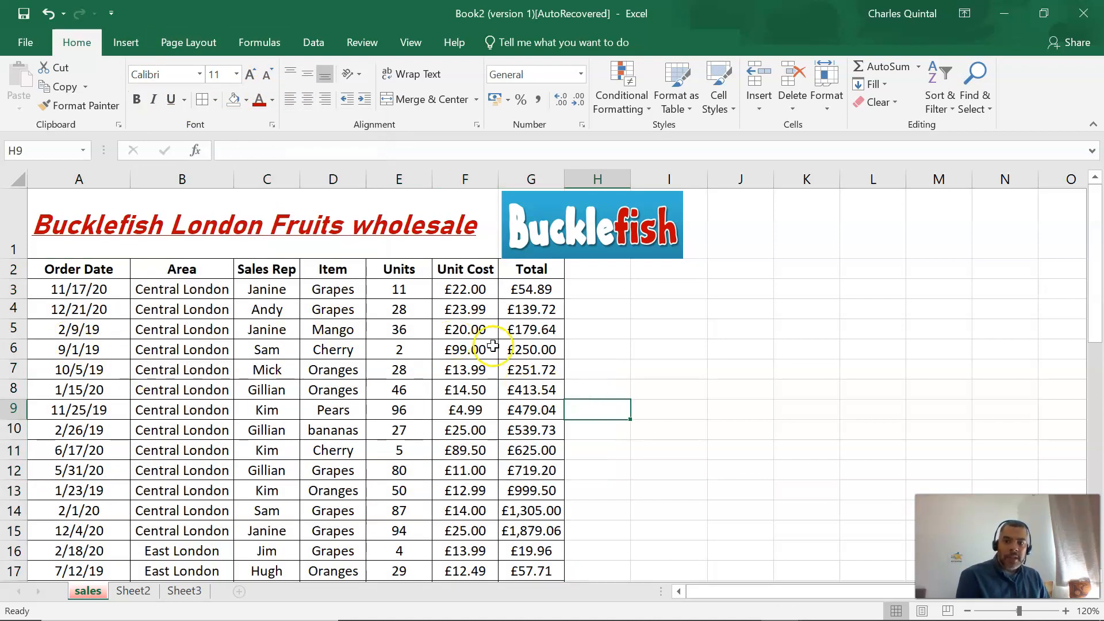
# Give the column headings in A2:G2 a dark red fill and a white font colour.
pyautogui.moveTo(62, 274); pyautogui.dragTo(512, 271)
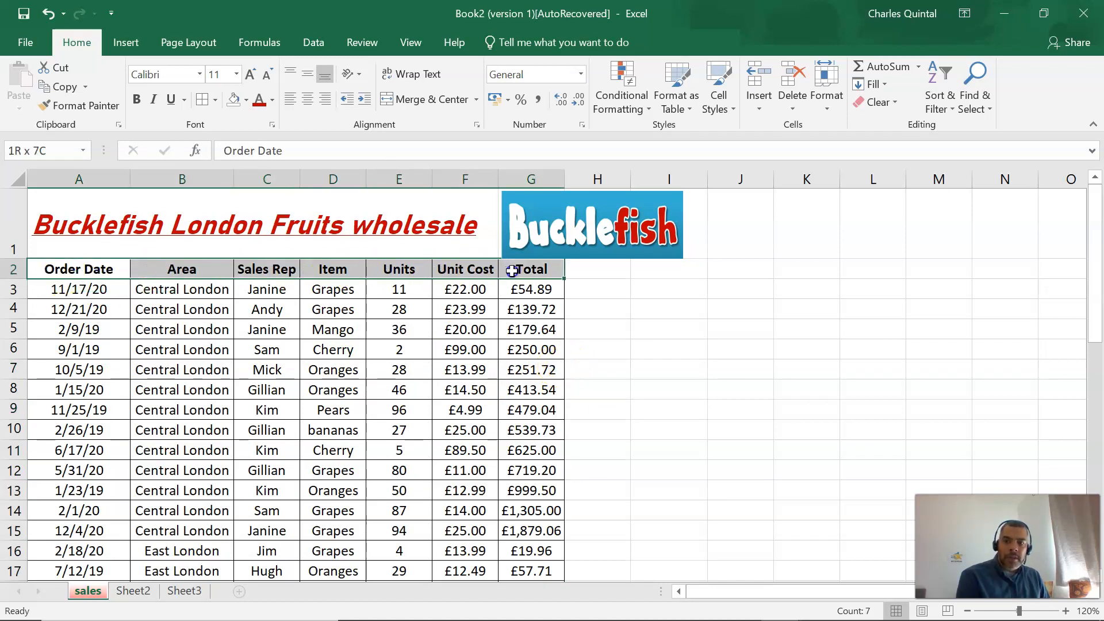
pyautogui.click(245, 100)
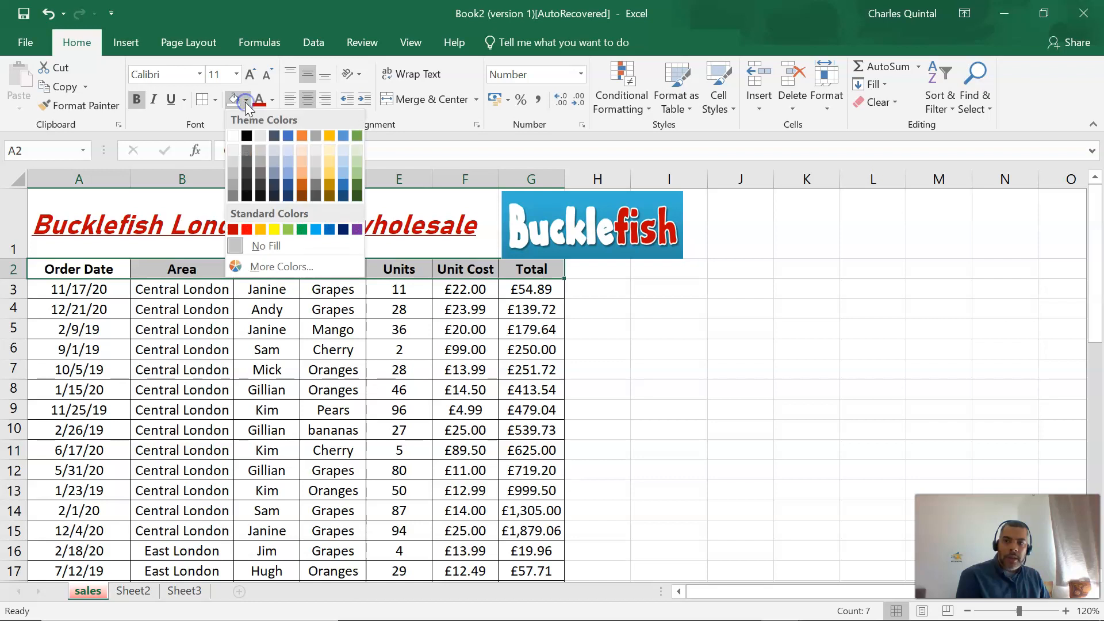
pyautogui.click(233, 229)
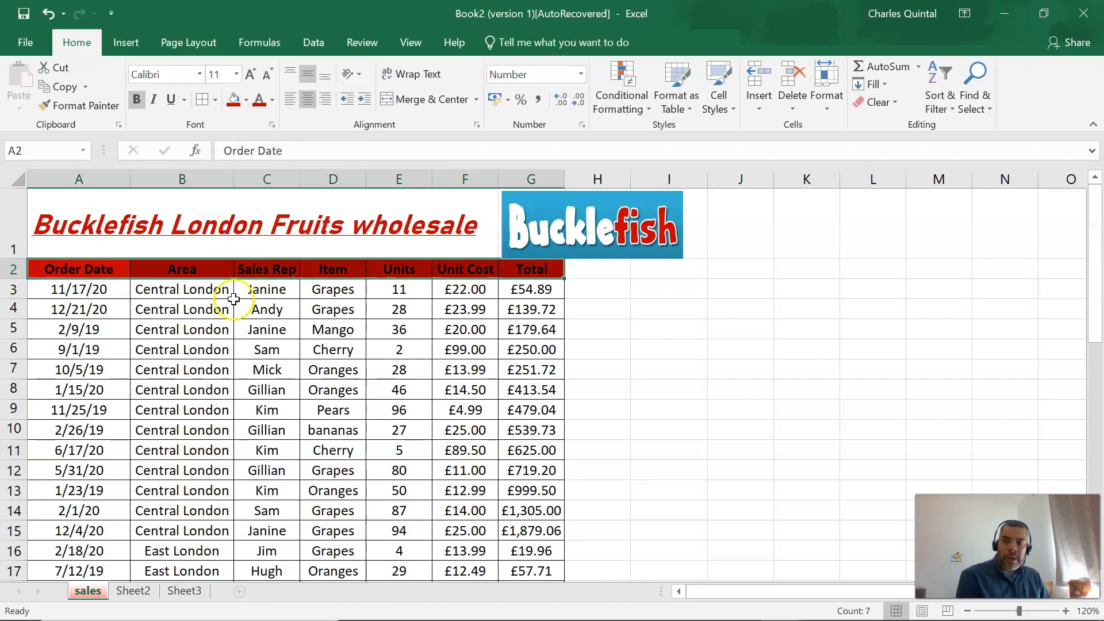
pyautogui.click(272, 100)
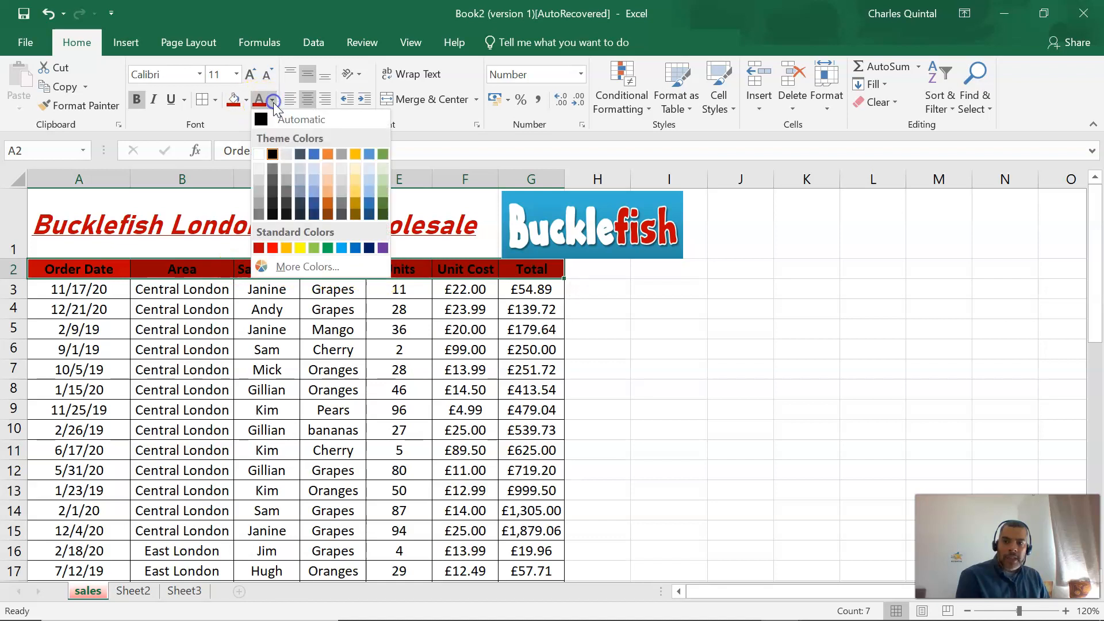
pyautogui.click(263, 155)
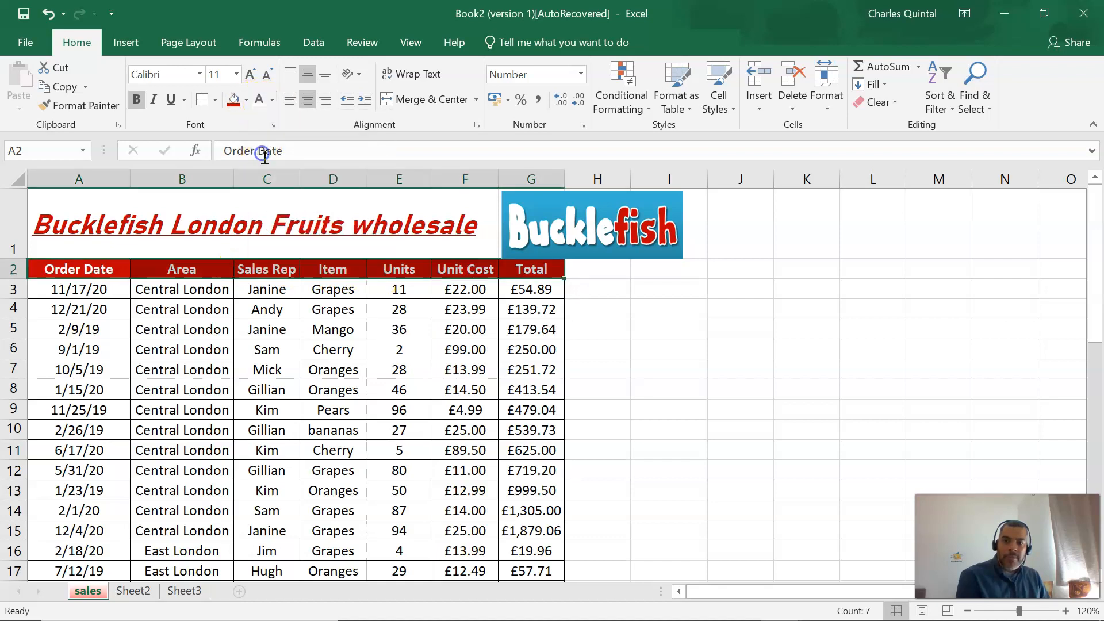
pyautogui.click(612, 331)
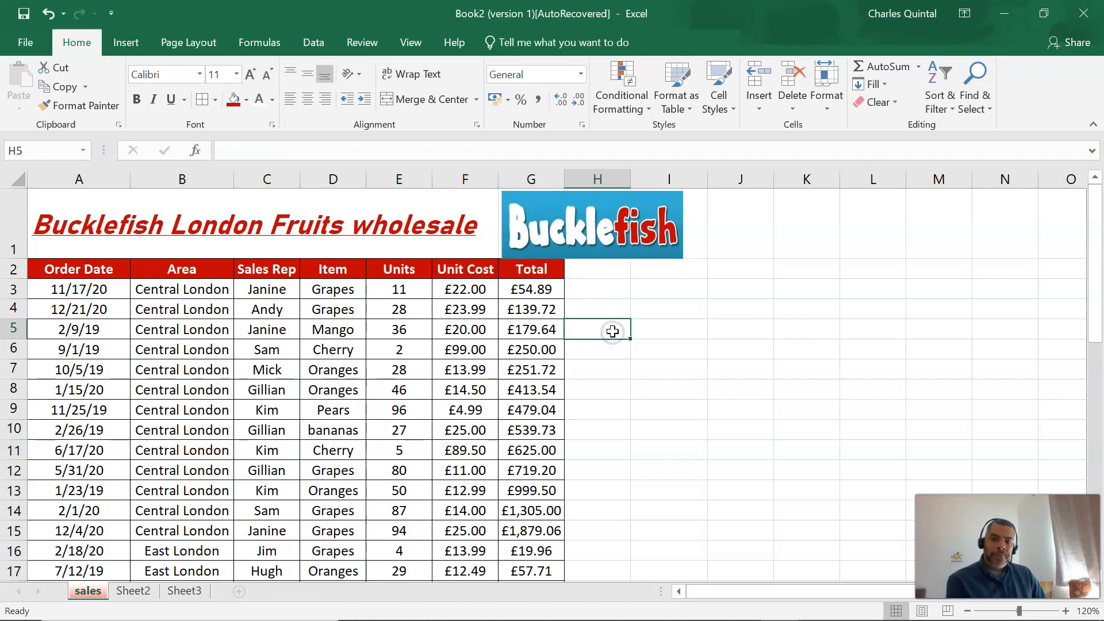
# Fill the title area A1:F1 with yellow.
pyautogui.click(69, 207)
pyautogui.moveTo(66, 205); pyautogui.dragTo(449, 210)
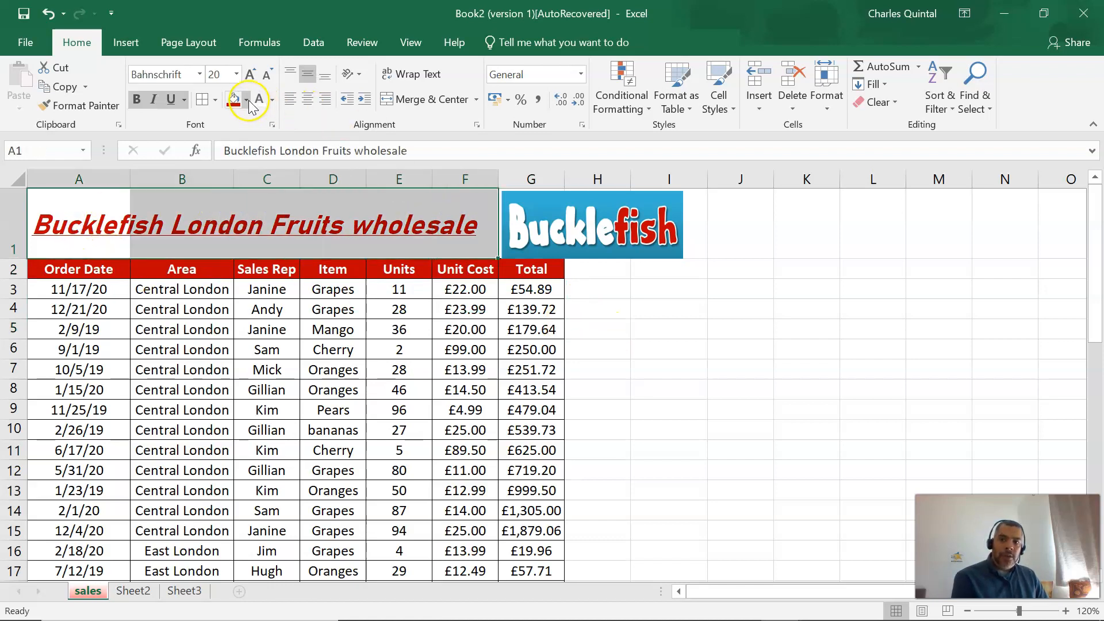
pyautogui.click(246, 100)
pyautogui.click(274, 225)
pyautogui.click(613, 332)
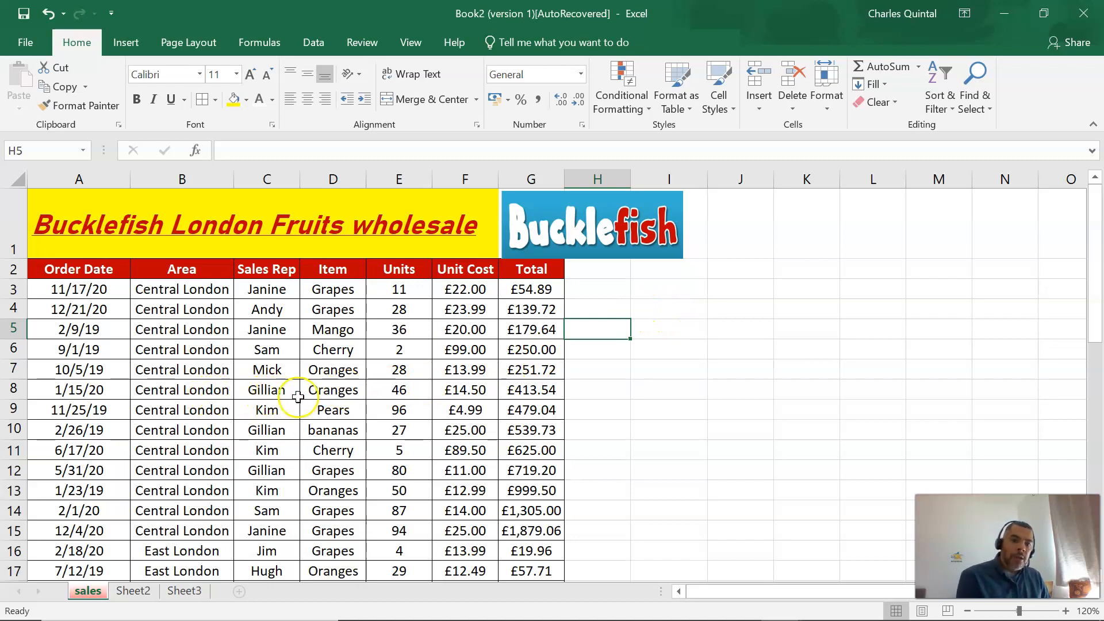
# Fill the table's data rows, A3:G45, with light orange.
pyautogui.moveTo(70, 270); pyautogui.dragTo(540, 275)
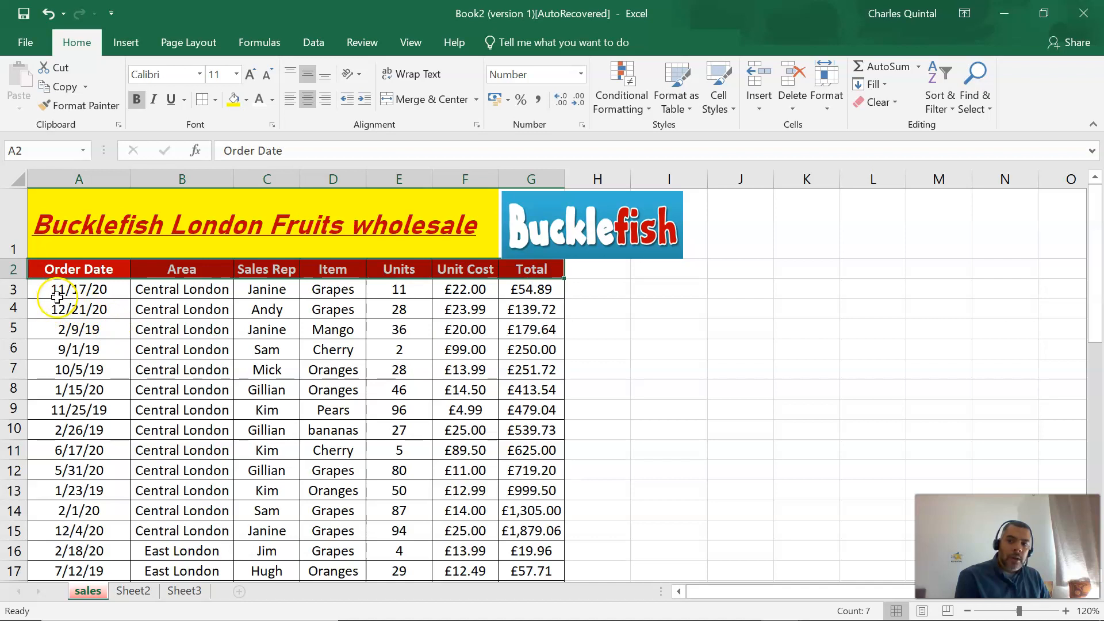
pyautogui.moveTo(59, 296); pyautogui.dragTo(507, 536)
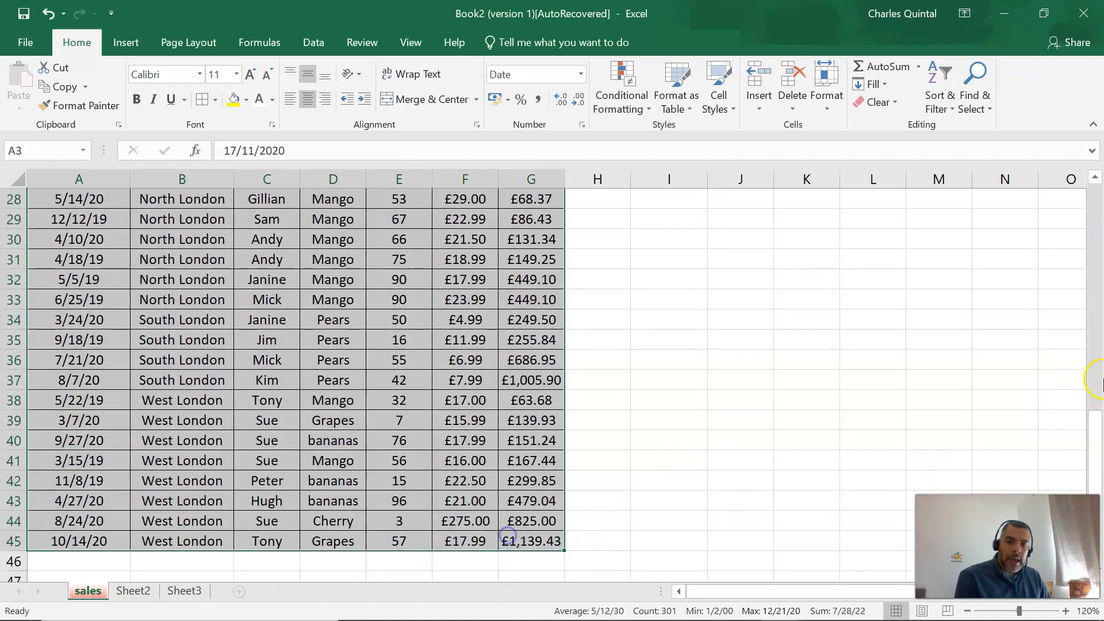
pyautogui.moveTo(1085, 420); pyautogui.dragTo(1090, 203)
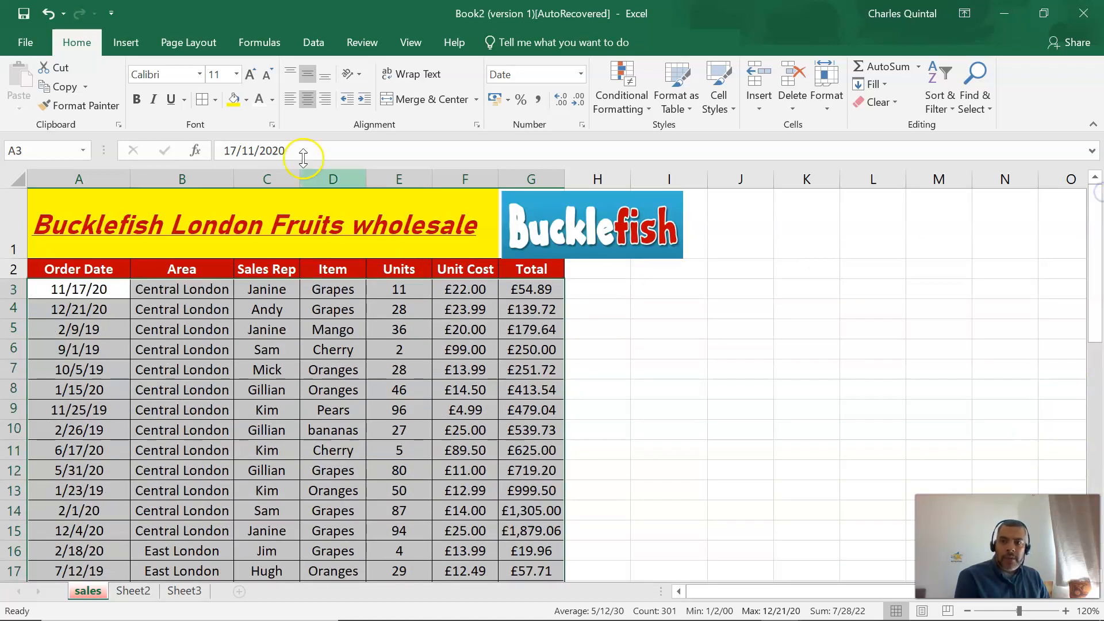
pyautogui.click(246, 99)
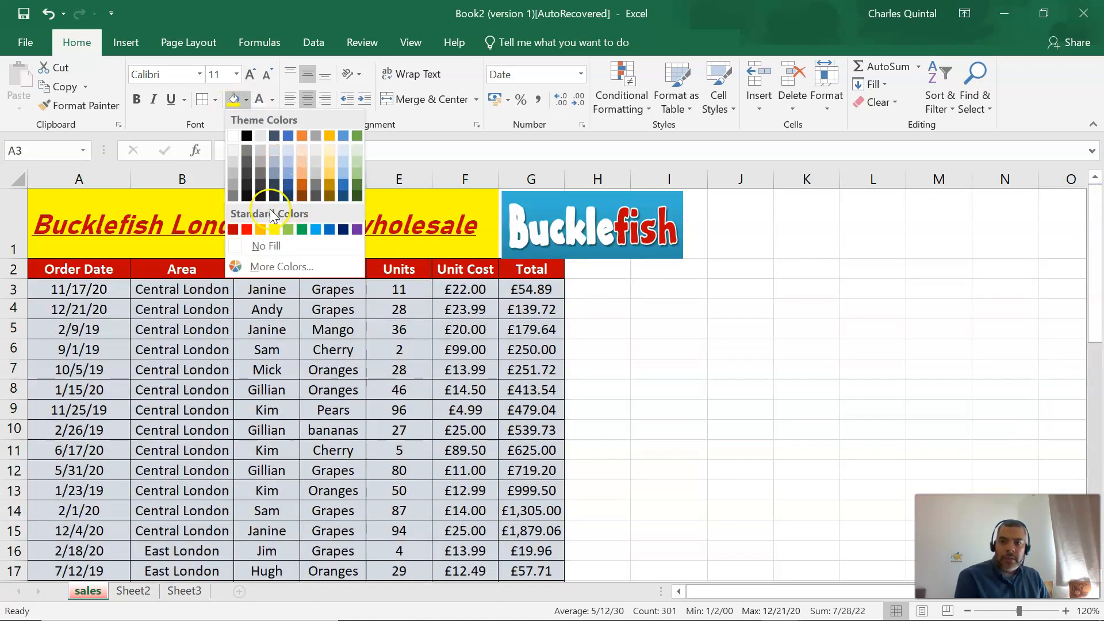
pyautogui.click(303, 151)
pyautogui.click(728, 391)
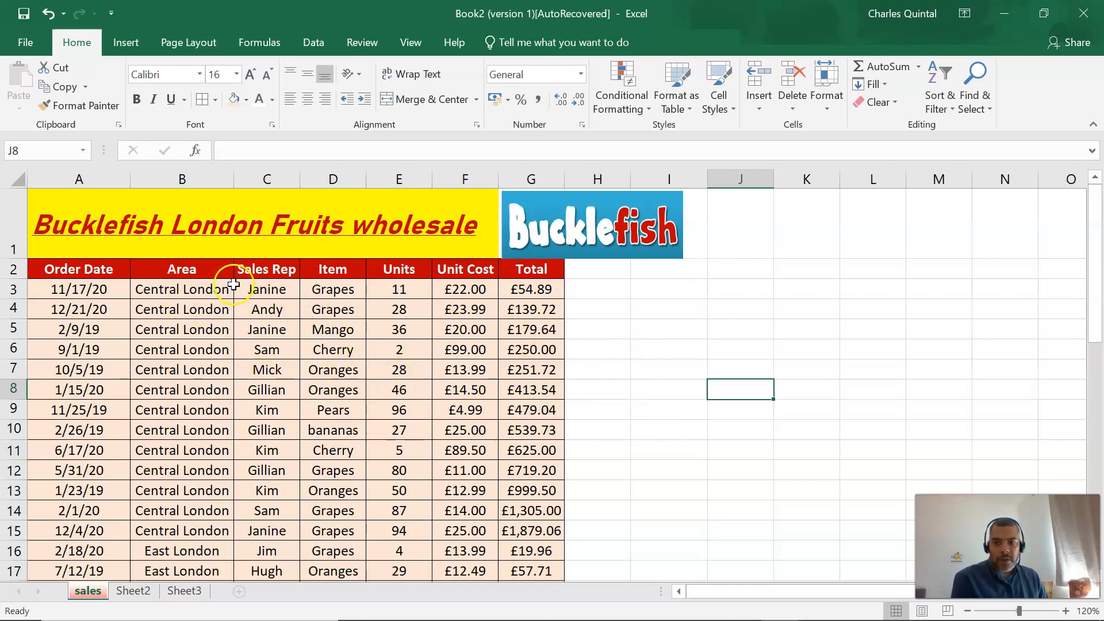
# Apply the light orange fill to the Area column, including its heading in B2.
pyautogui.moveTo(190, 270); pyautogui.dragTo(191, 525)
pyautogui.scroll(6, 192, 525)
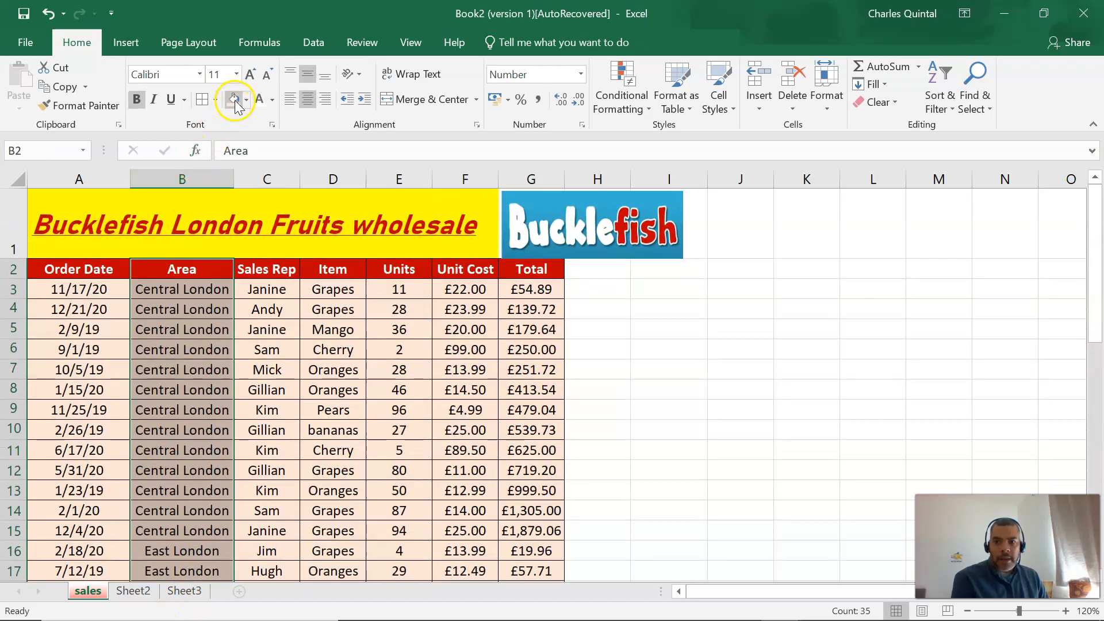
pyautogui.click(235, 100)
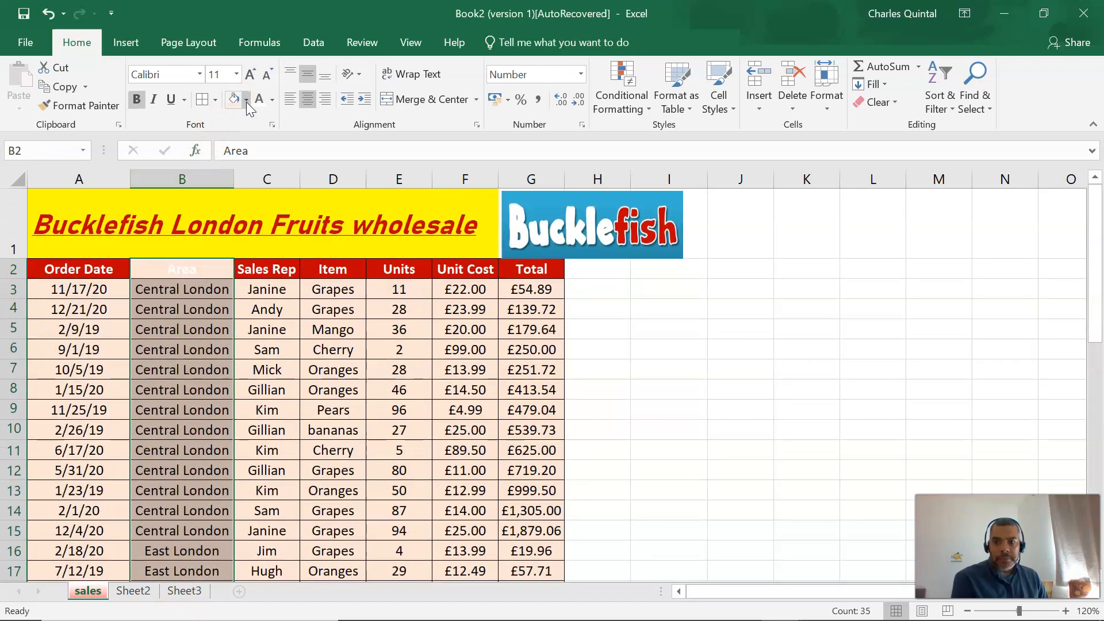
pyautogui.click(288, 289)
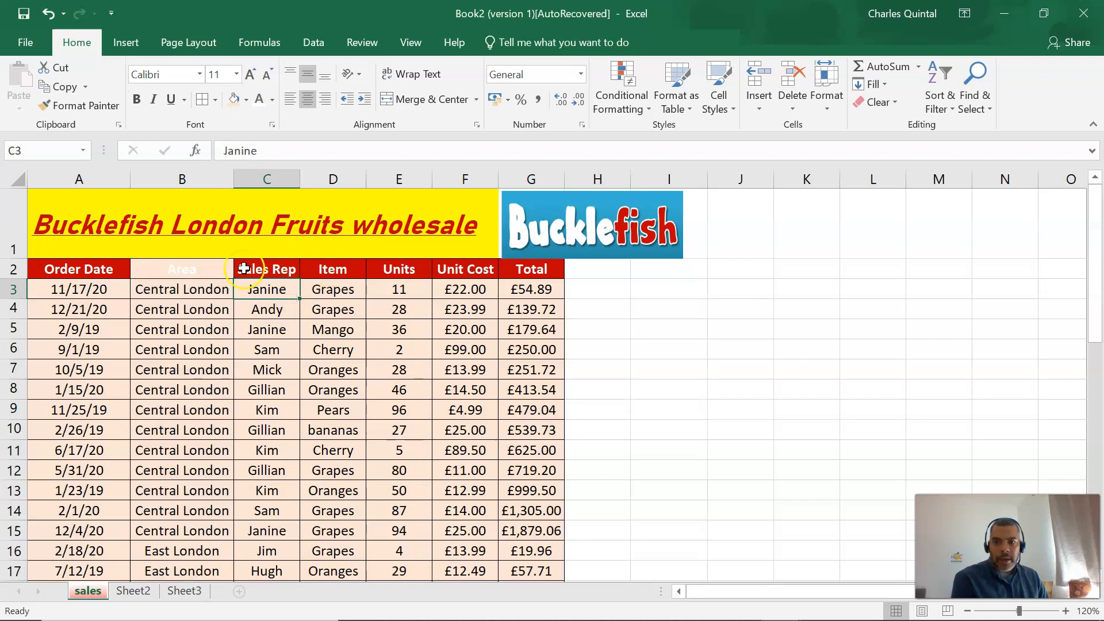
# Try a light gold fill on the Area column cells B2:B39.
pyautogui.moveTo(195, 272); pyautogui.dragTo(182, 540)
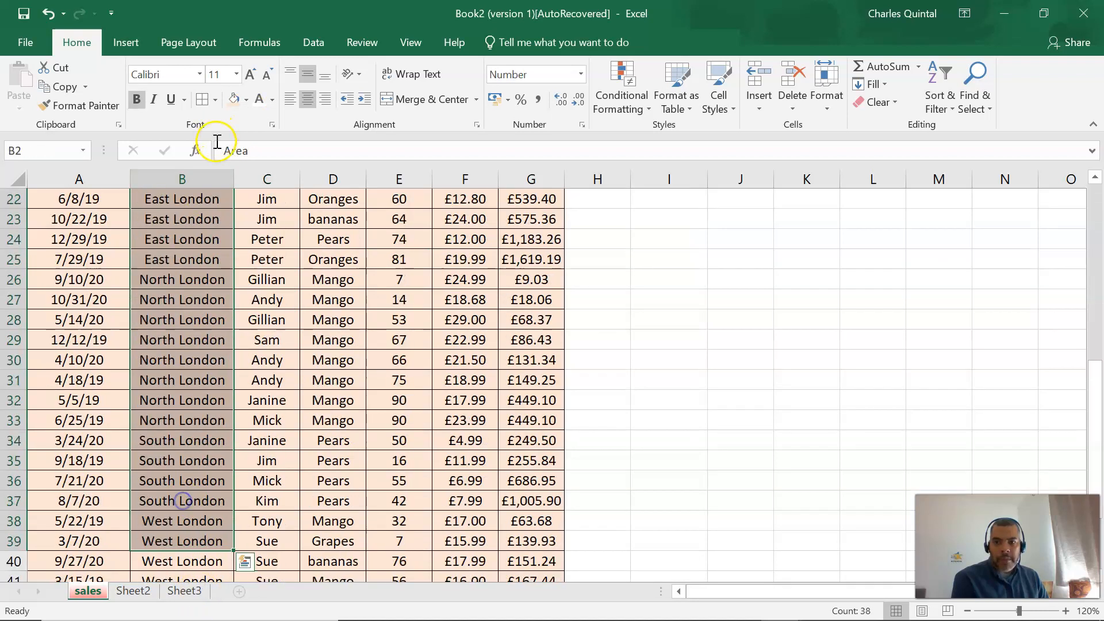
pyautogui.click(245, 100)
pyautogui.click(331, 155)
pyautogui.scroll(7, 332, 288)
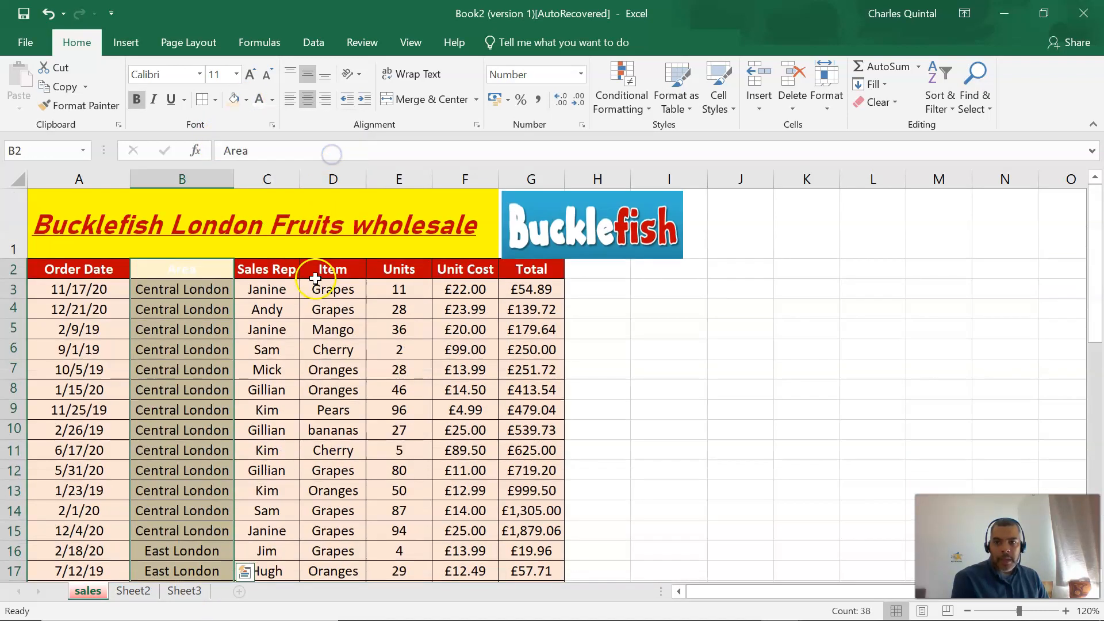
# Try a light green fill on the Item column cells D2:D17.
pyautogui.click(344, 264)
pyautogui.moveTo(344, 265); pyautogui.dragTo(351, 573)
pyautogui.click(246, 99)
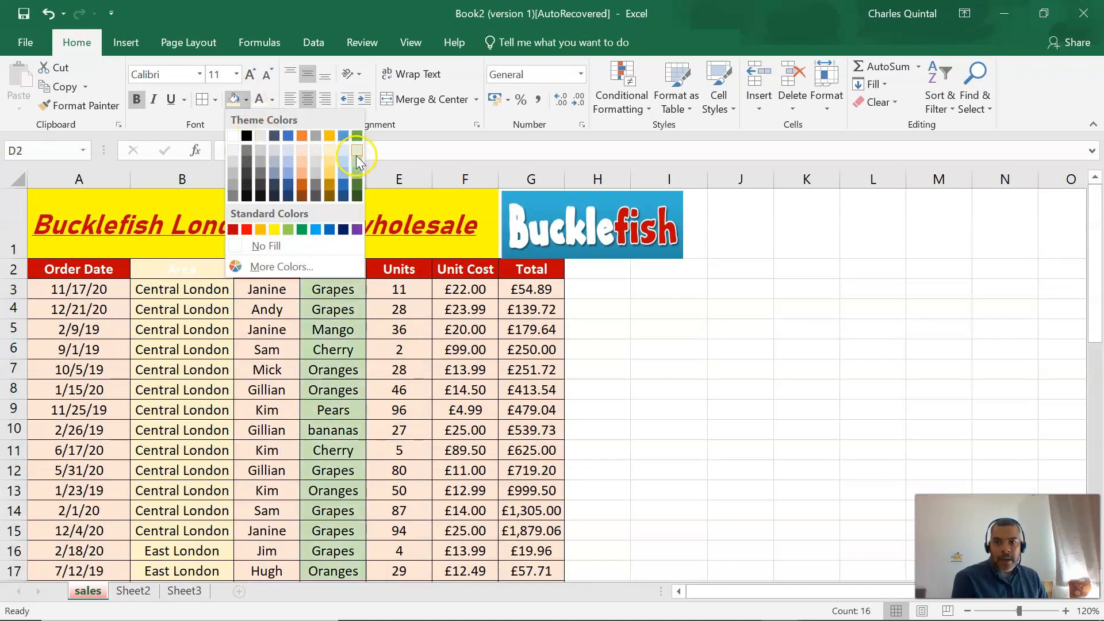
pyautogui.click(356, 155)
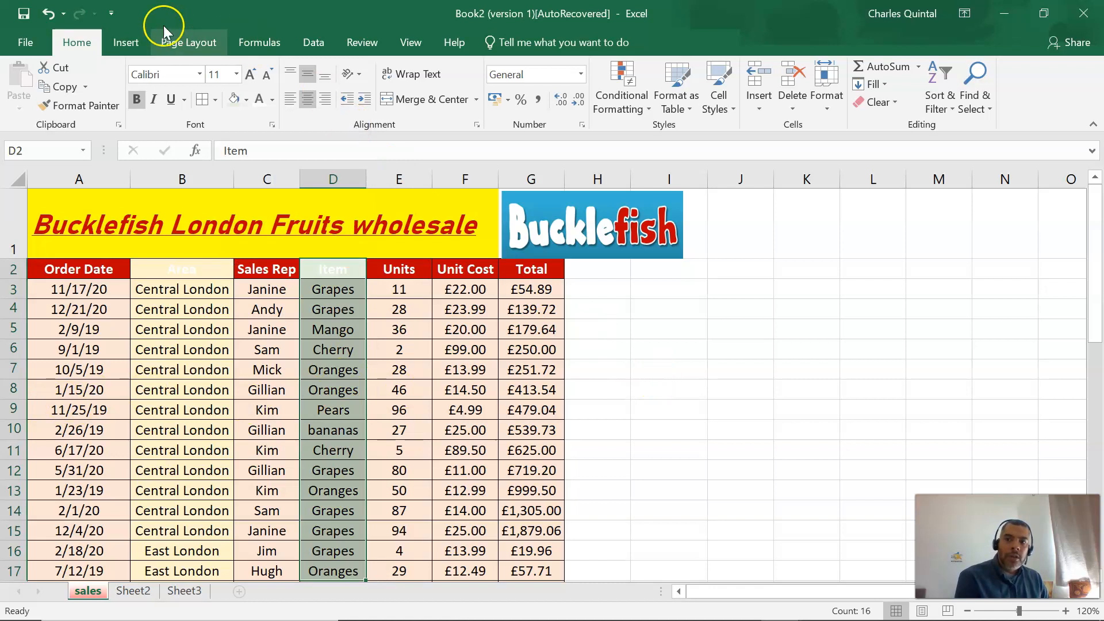
# Undo the green fill on the Item column and the gold fill on the Area column.
pyautogui.click(51, 15)
pyautogui.click(50, 15)
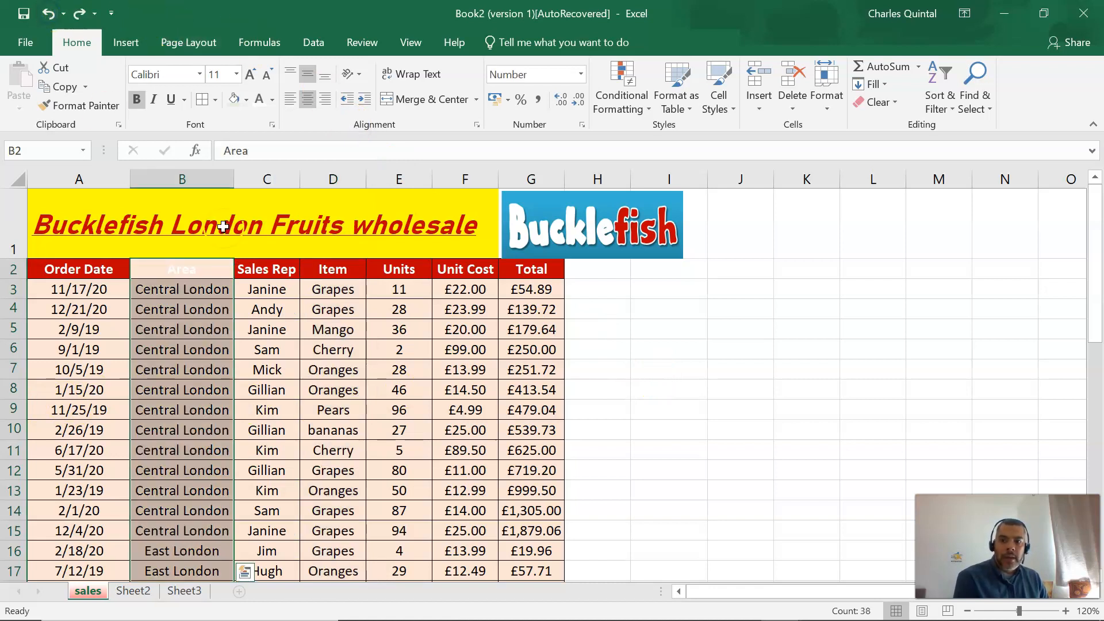
pyautogui.click(640, 369)
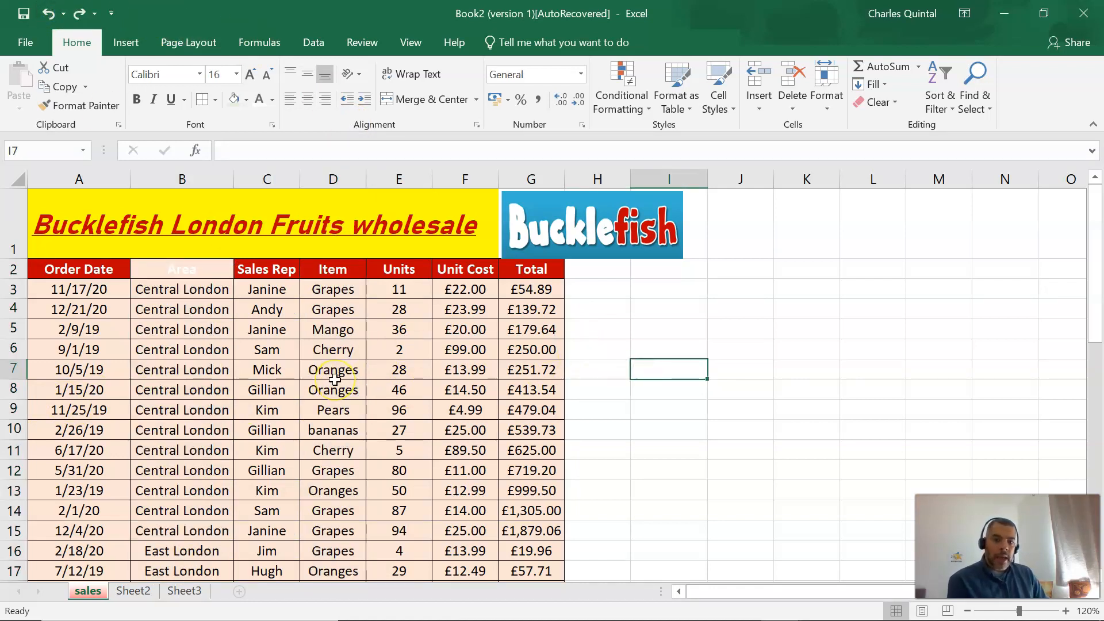